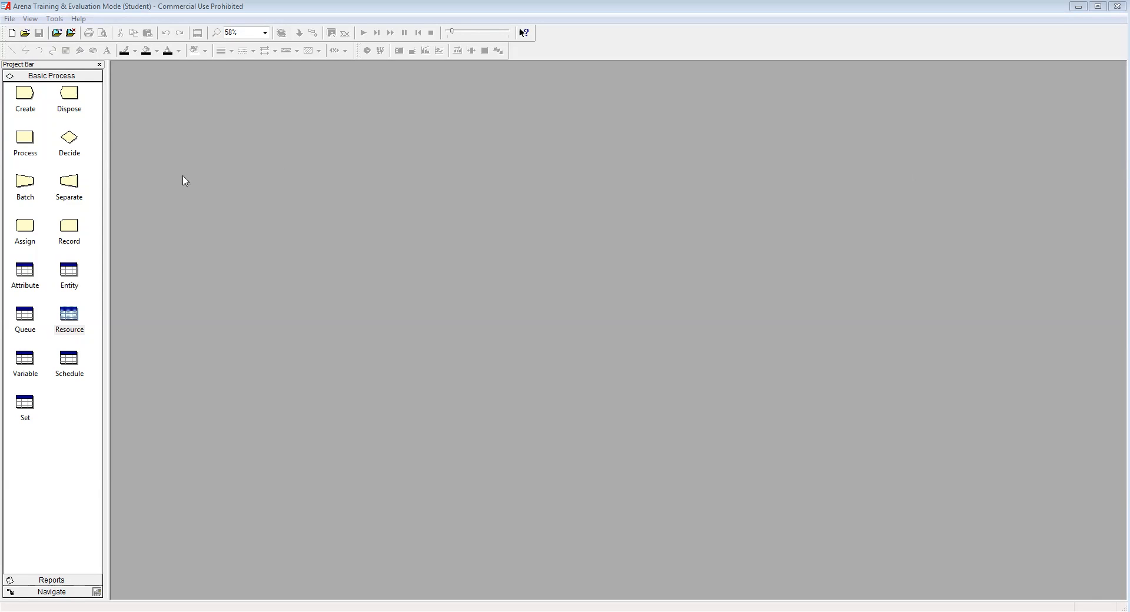
# Step: Create a new model and save it as Example-7.doe in the Arena Examples folder
pyautogui.click(12, 34)
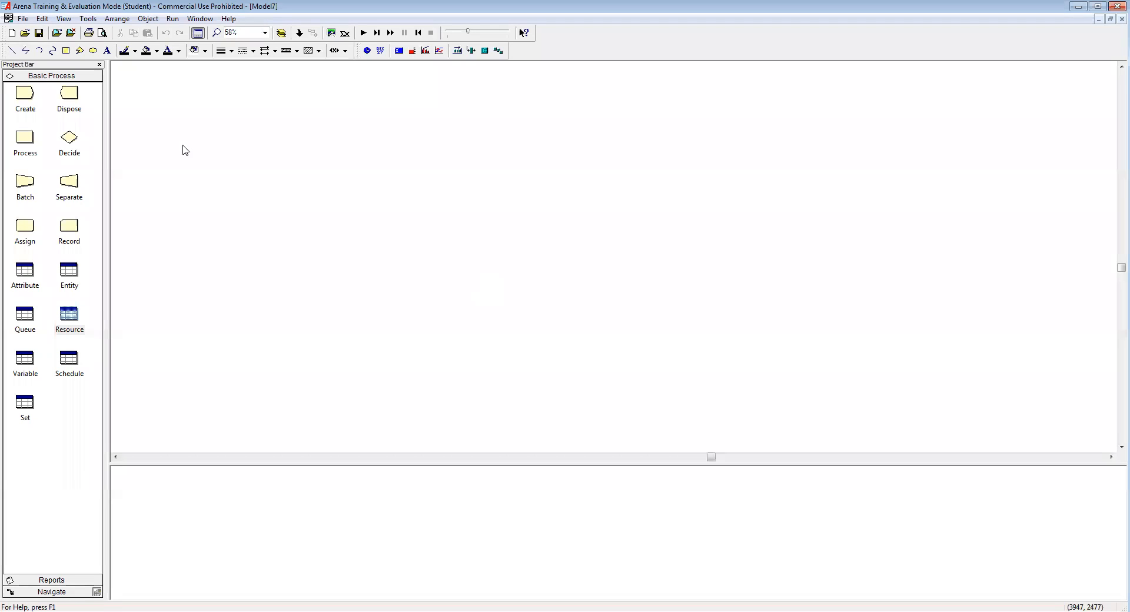
pyautogui.click(38, 33)
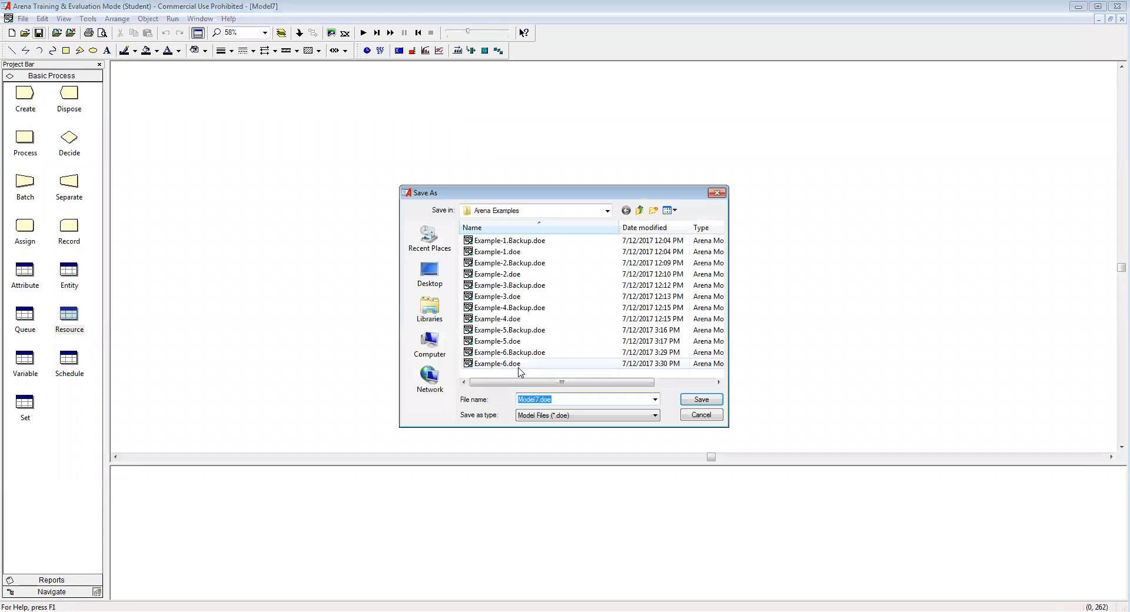
pyautogui.click(497, 363)
pyautogui.doubleClick(549, 401)
pyautogui.click(547, 400)
pyautogui.press('BackSpace')
pyautogui.write('7')
pyautogui.click(692, 400)
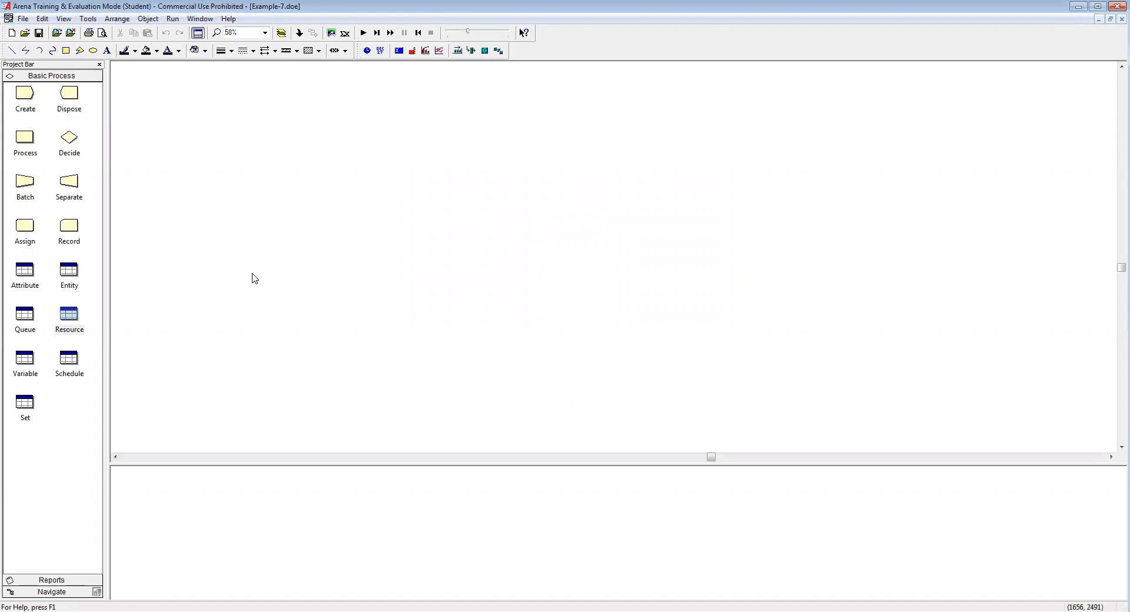
# Step: Place a connected row of Create, Decide, Process and Dispose modules in the empty flowchart area
pyautogui.moveTo(26, 105); pyautogui.dragTo(281, 206)
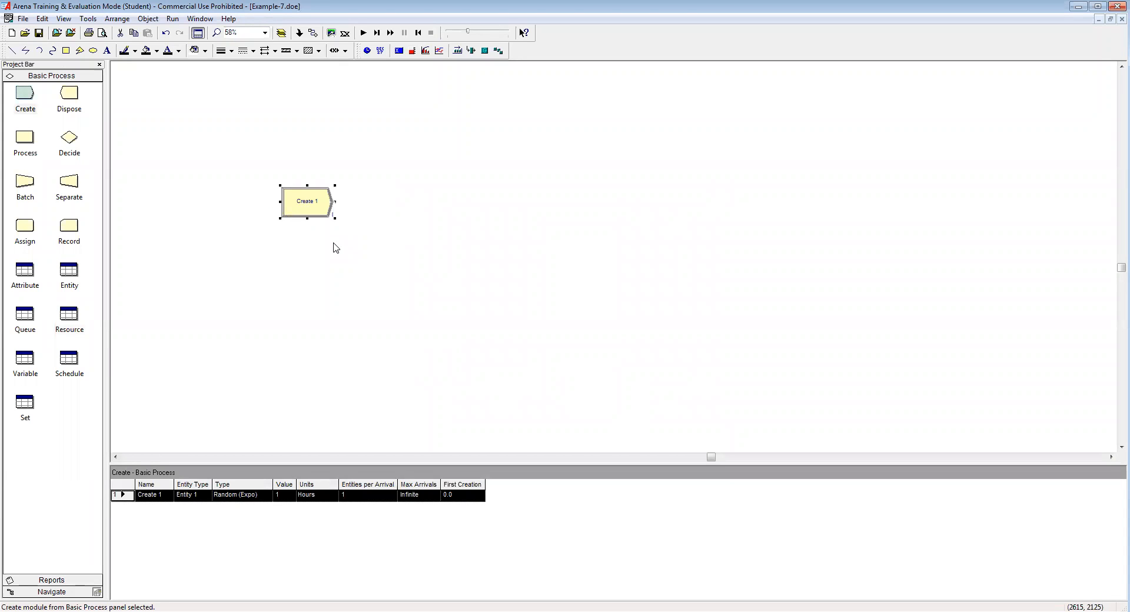
pyautogui.moveTo(77, 148); pyautogui.dragTo(380, 213)
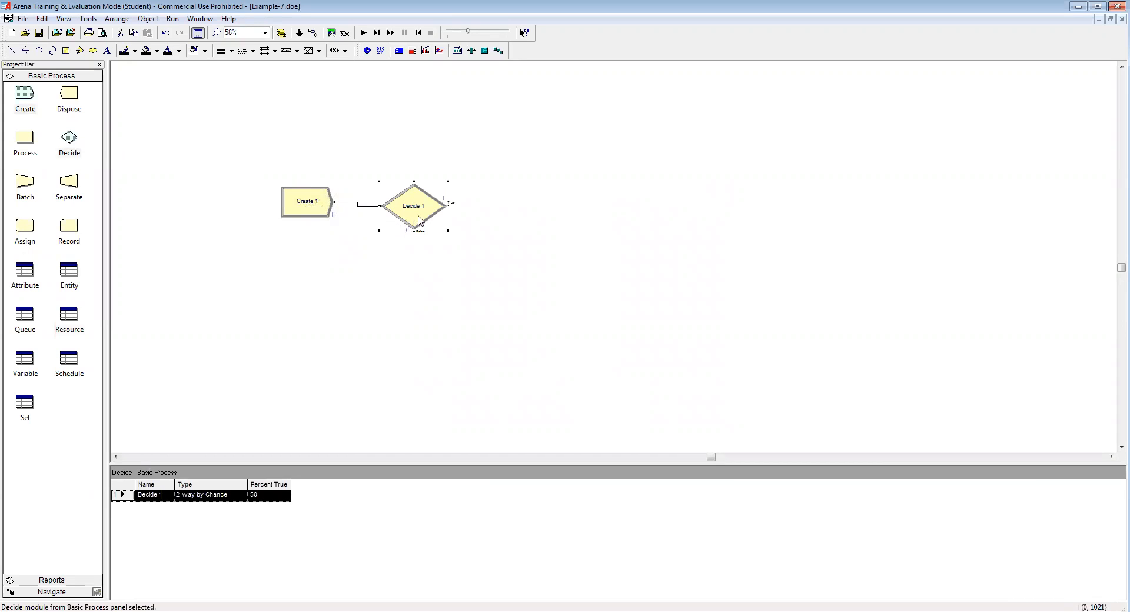
pyautogui.moveTo(28, 139); pyautogui.dragTo(501, 217)
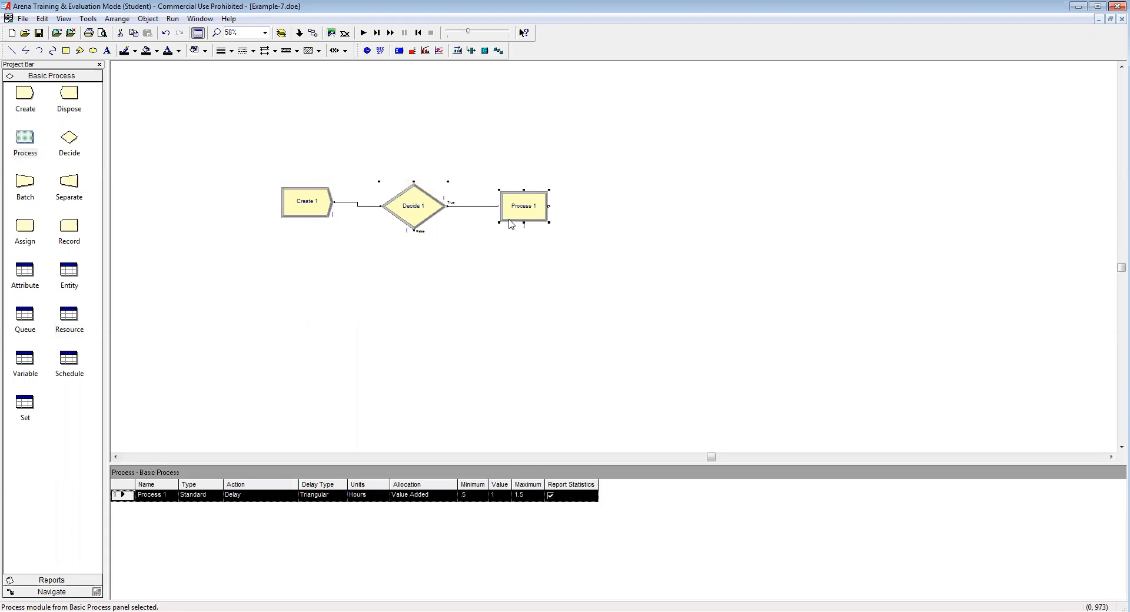
pyautogui.moveTo(69, 94); pyautogui.dragTo(601, 217)
pyautogui.click(592, 279)
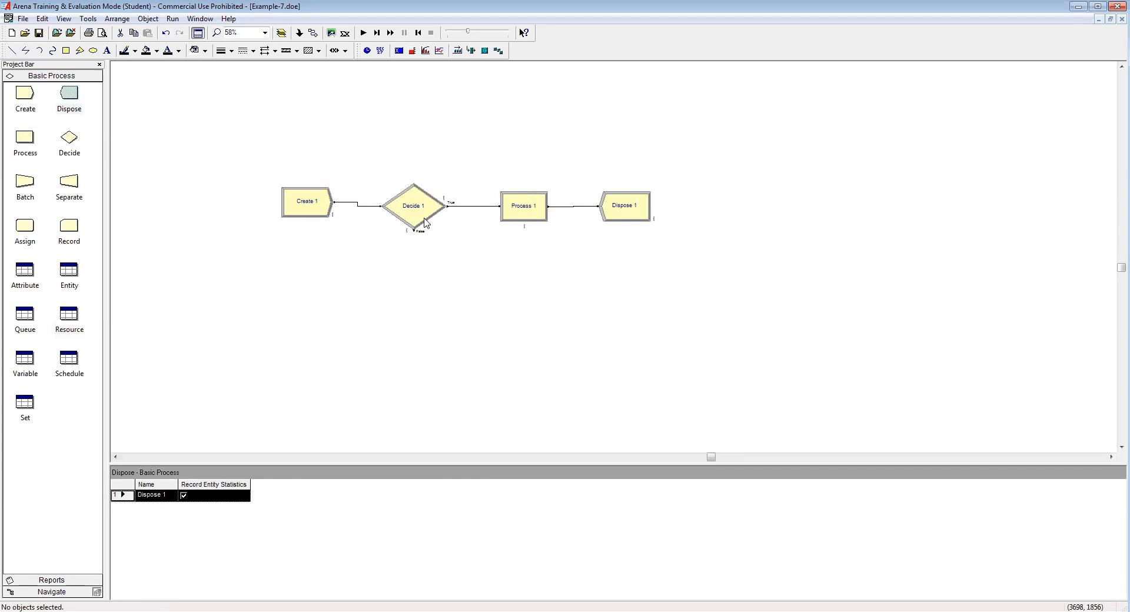
# Step: Add a second Process and Dispose pair below the first, connected to the Decide module's False exit
pyautogui.click(419, 216)
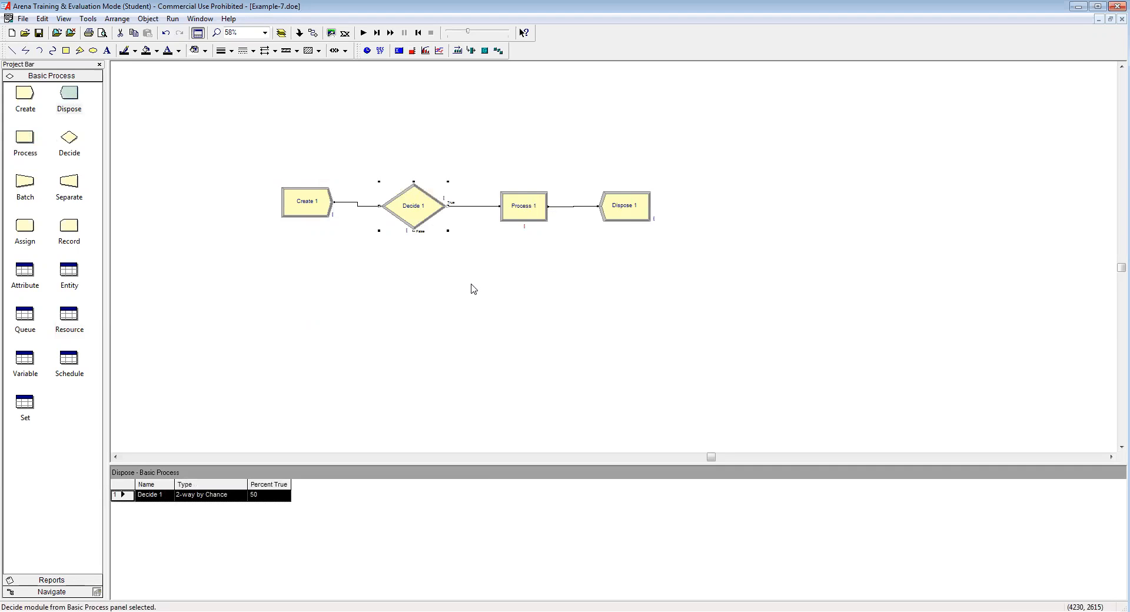
pyautogui.moveTo(25, 139); pyautogui.dragTo(497, 277)
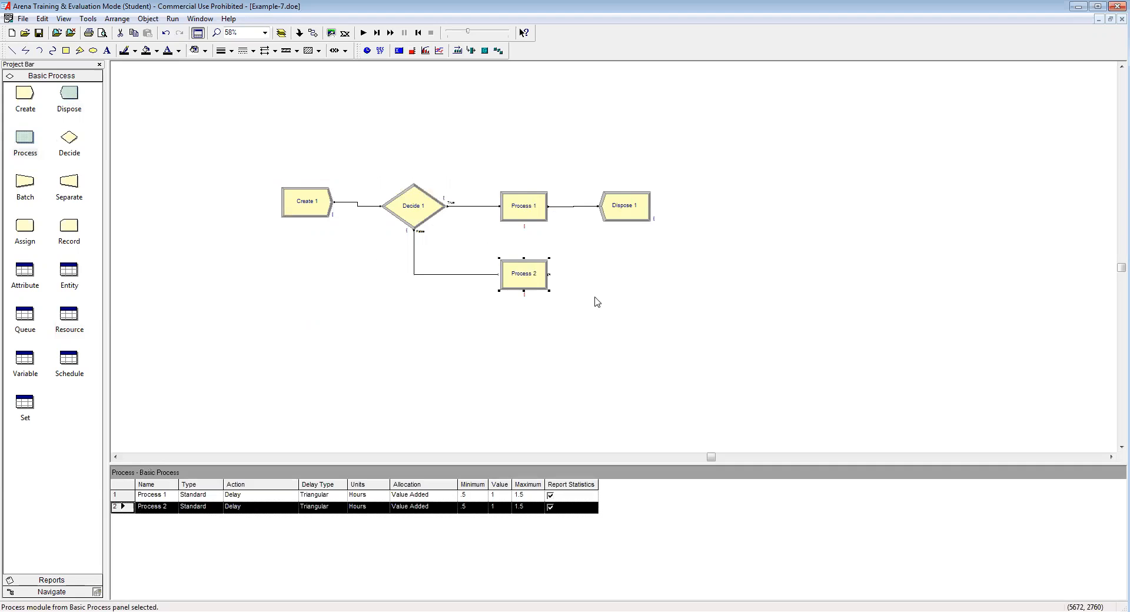
pyautogui.moveTo(80, 108); pyautogui.dragTo(599, 276)
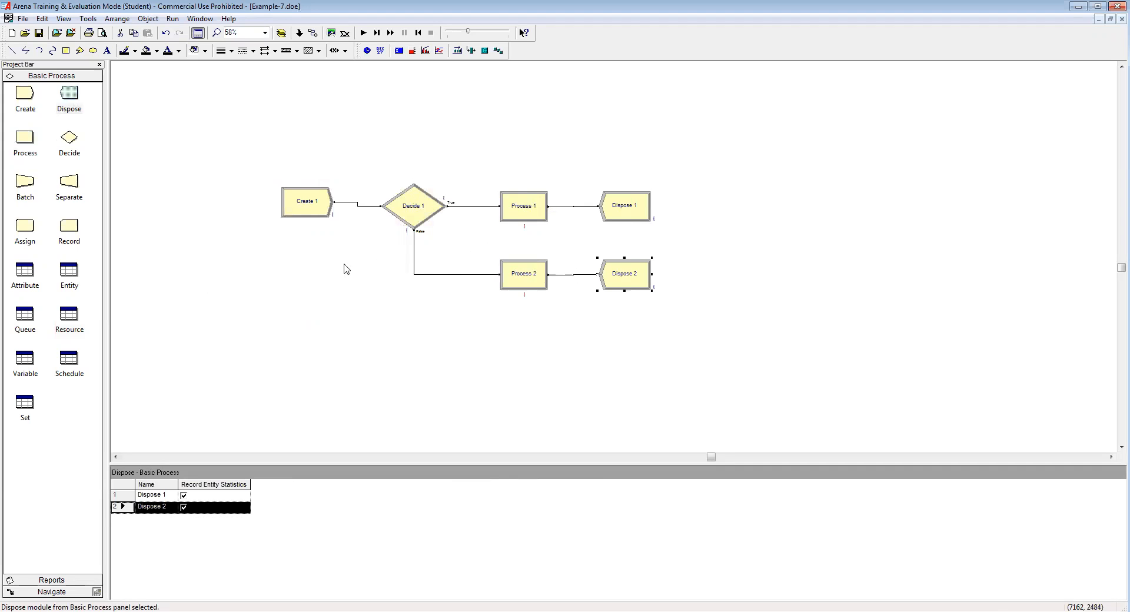
# Step: Name the Create module Customers Arrive and set its entity type to Customer
pyautogui.doubleClick(307, 212)
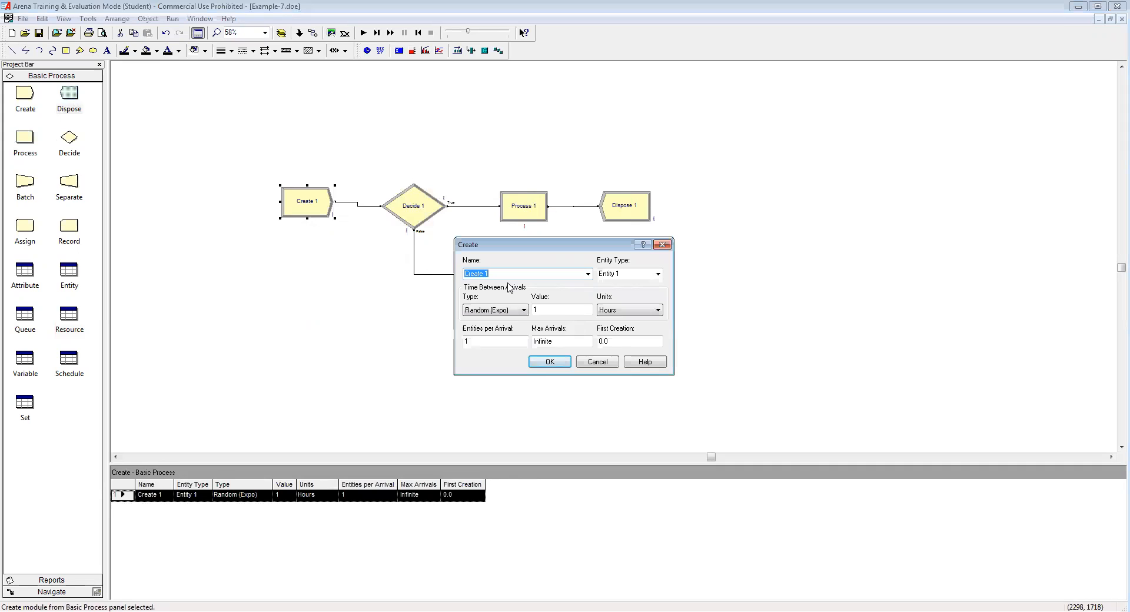
pyautogui.write('Customers Arrive')
pyautogui.click(633, 274)
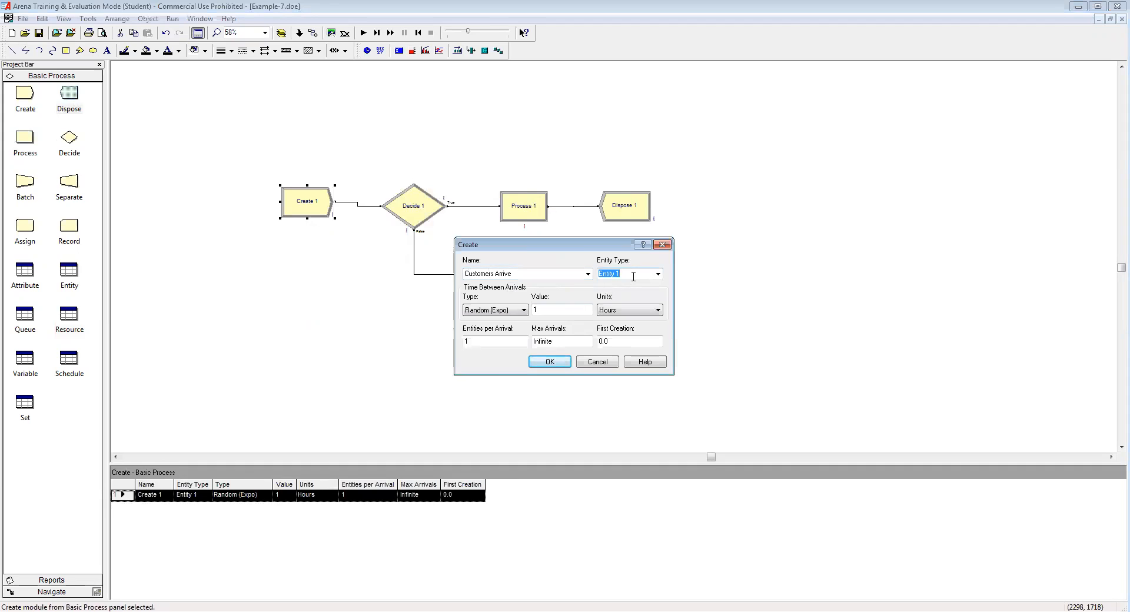
pyautogui.write('Customer')
pyautogui.click(543, 362)
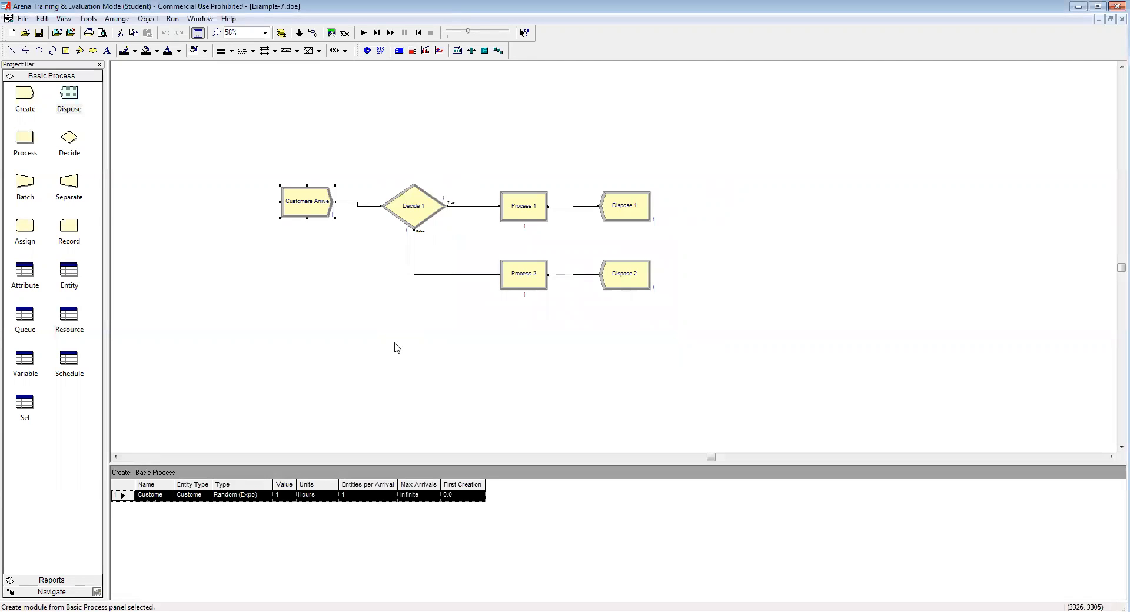
# Step: Rename the Decide module to "Type A or B?", keeping it 2-way by Chance at 50 percent true
pyautogui.doubleClick(415, 215)
pyautogui.write('Type A OR')
pyautogui.press('BackSpace')
pyautogui.press('BackSpace')
pyautogui.write('or B?')
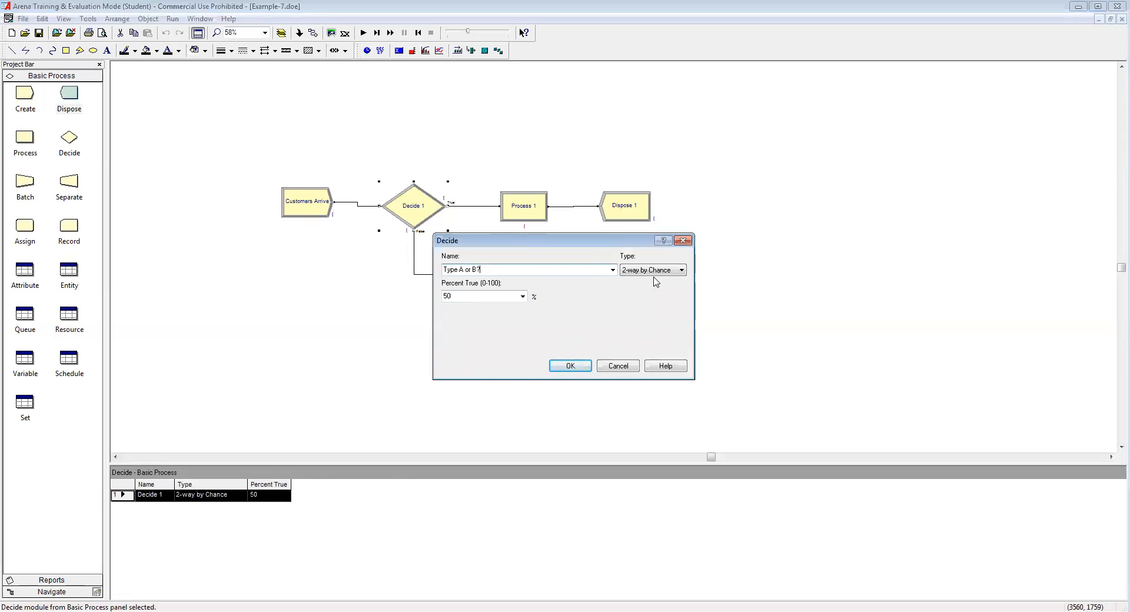
pyautogui.click(570, 366)
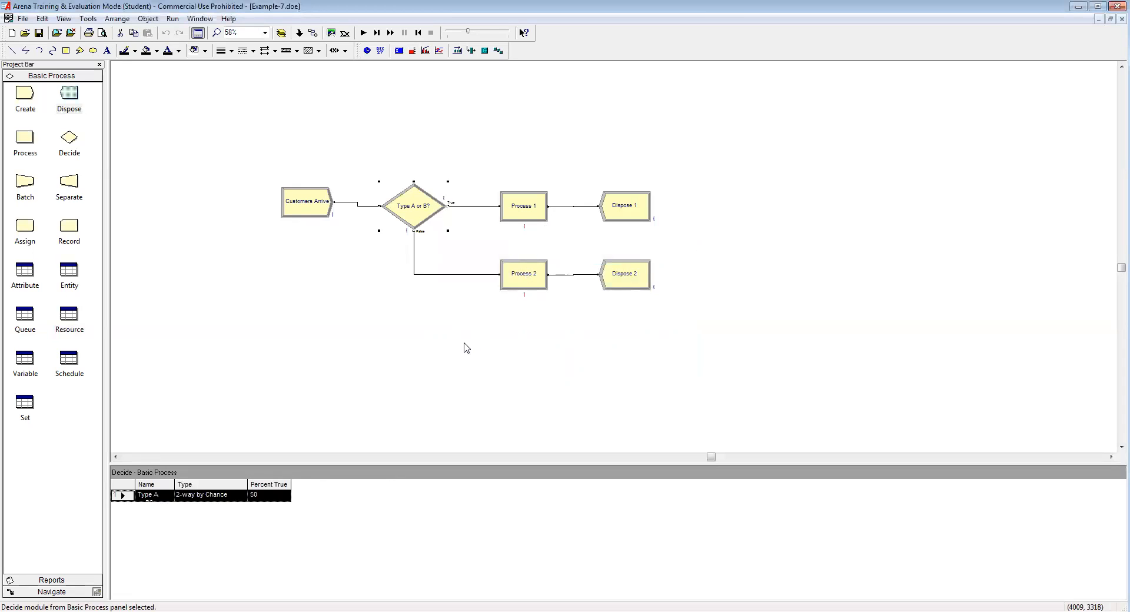
# Step: Add a resource named Type A Specialist to the Resource spreadsheet and widen the Name column to fit it
pyautogui.click(88, 327)
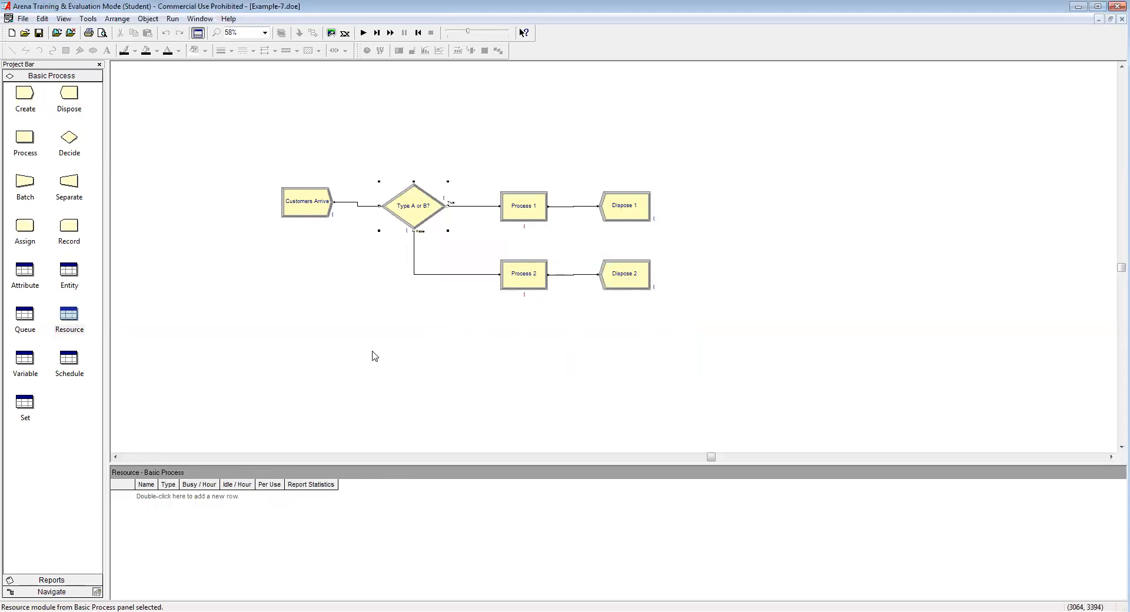
pyautogui.click(69, 341)
pyautogui.doubleClick(152, 497)
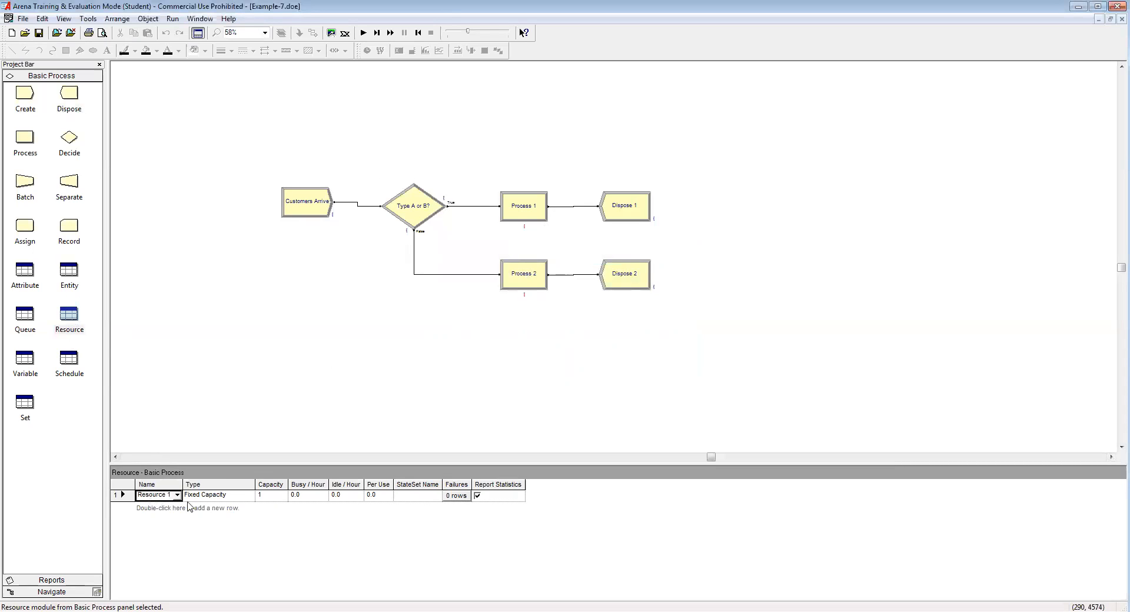
pyautogui.click(168, 495)
pyautogui.write('T')
pyautogui.write('ype A')
pyautogui.write(' Specialis')
pyautogui.write('t')
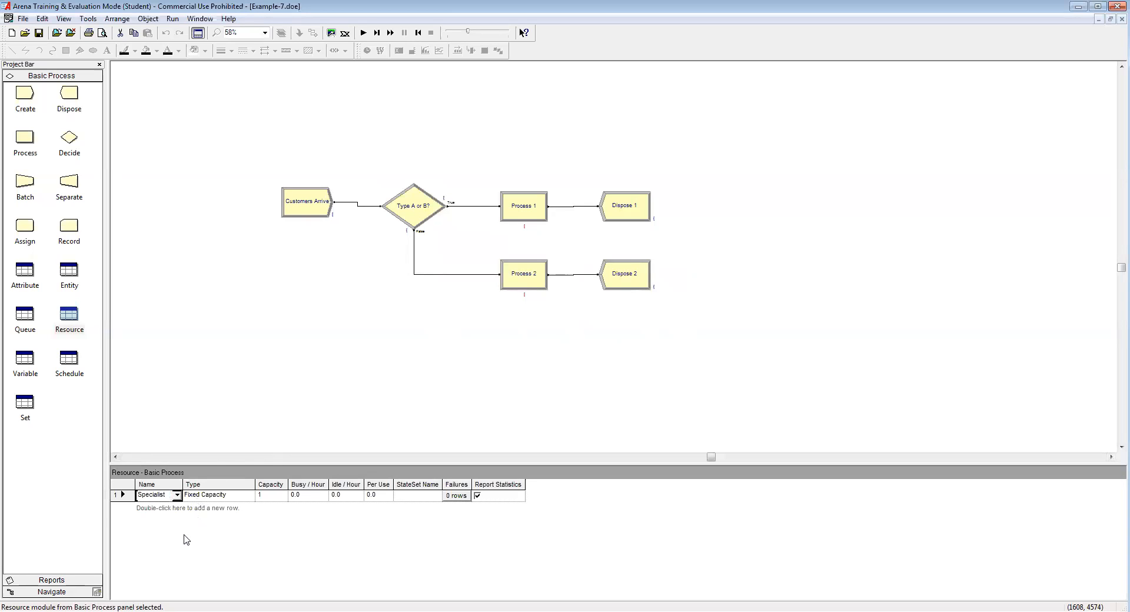
pyautogui.moveTo(185, 482); pyautogui.dragTo(235, 482)
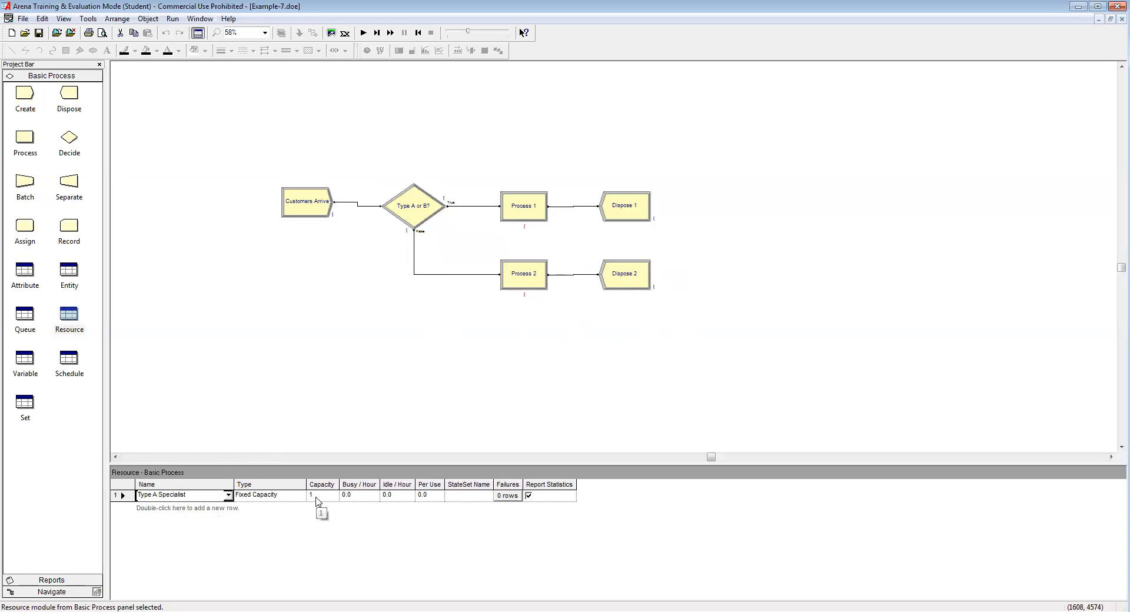
# Step: Add a second resource row named Type B Specialist
pyautogui.doubleClick(191, 510)
pyautogui.click(191, 508)
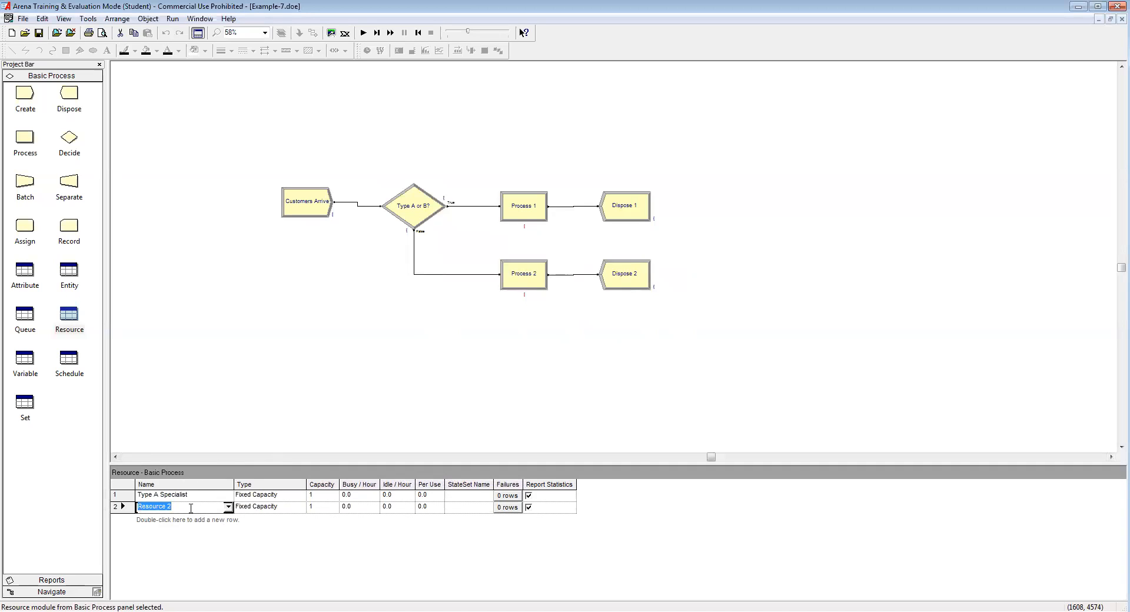
pyautogui.write('Type B Specialist')
# Step: Add a third resource row named Dual Specialist with a capacity of 2
pyautogui.doubleClick(175, 521)
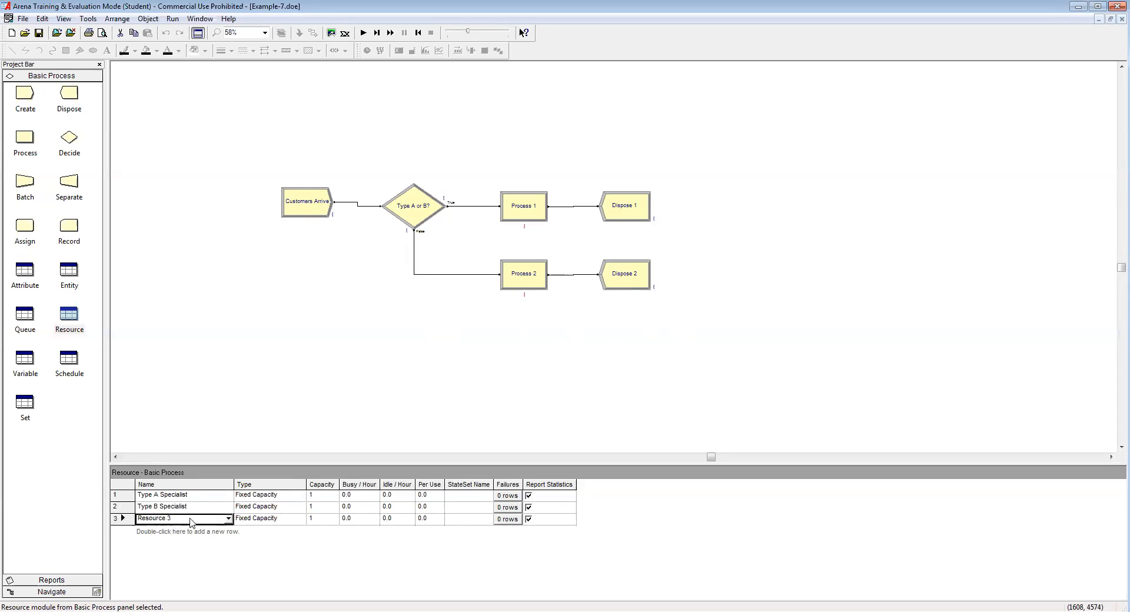
pyautogui.write('Dual Specialist')
pyautogui.click(318, 520)
pyautogui.write('2')
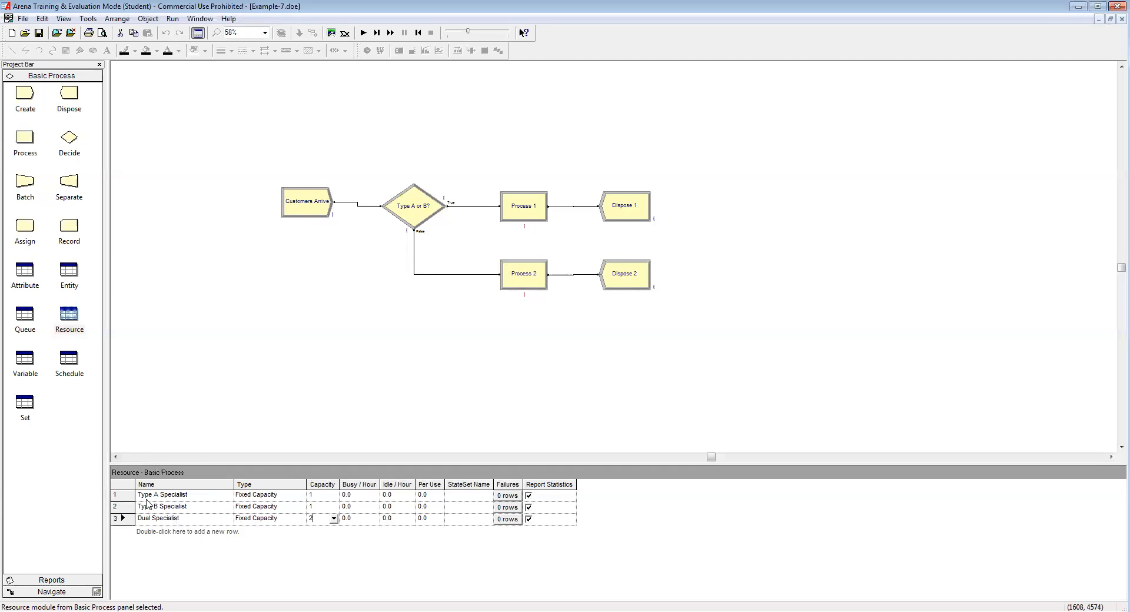
pyautogui.click(239, 352)
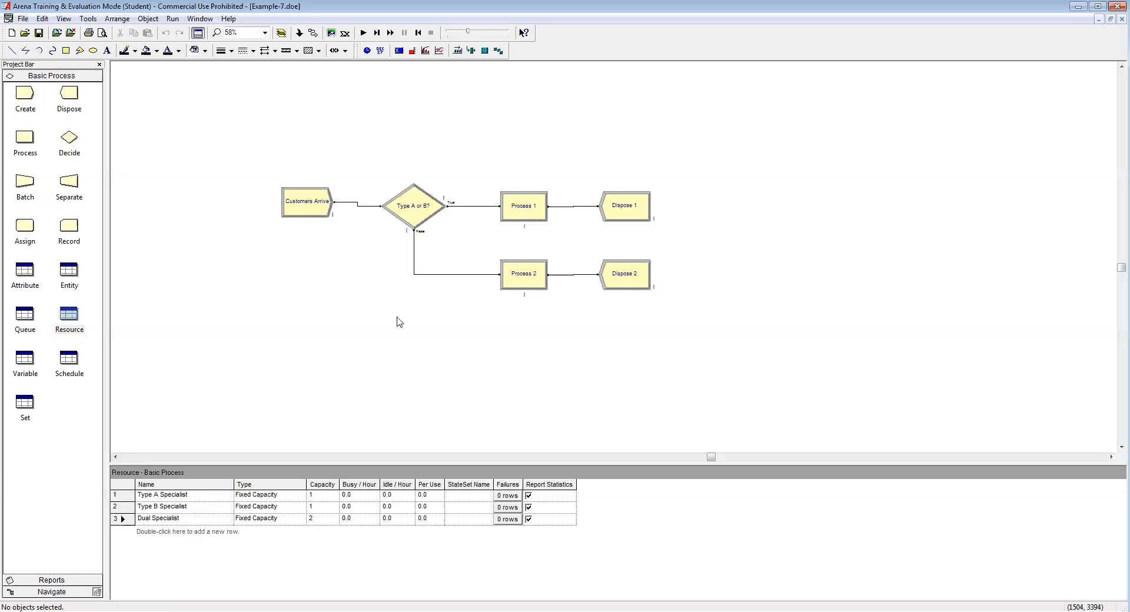
# Step: Rename the Process module on the True branch to Type A Service and set its action to Seize Delay Release
pyautogui.doubleClick(527, 213)
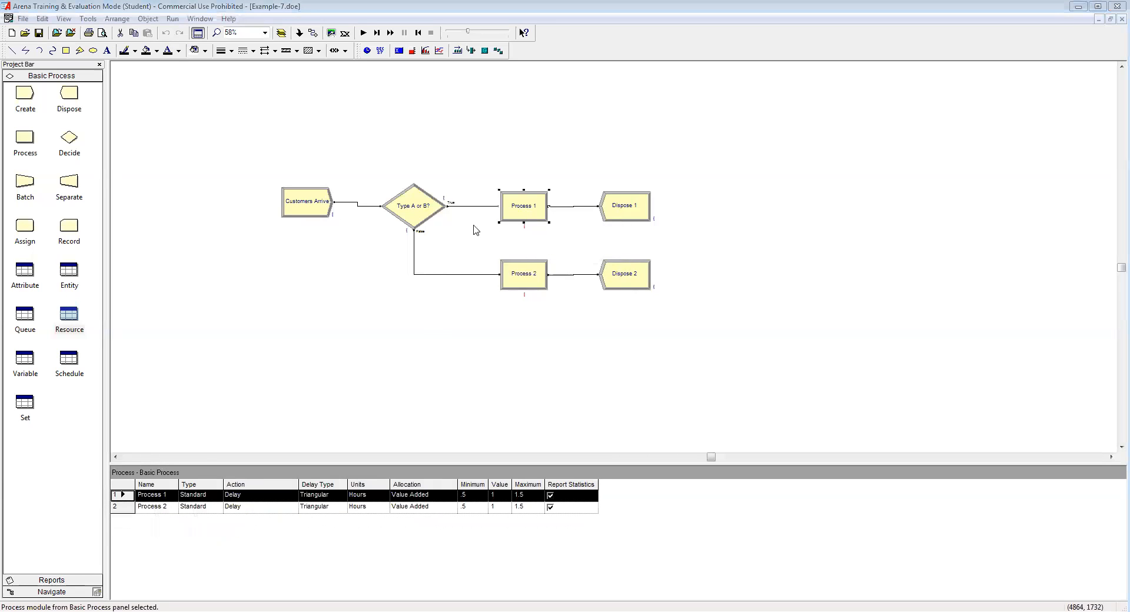
pyautogui.write('Typ')
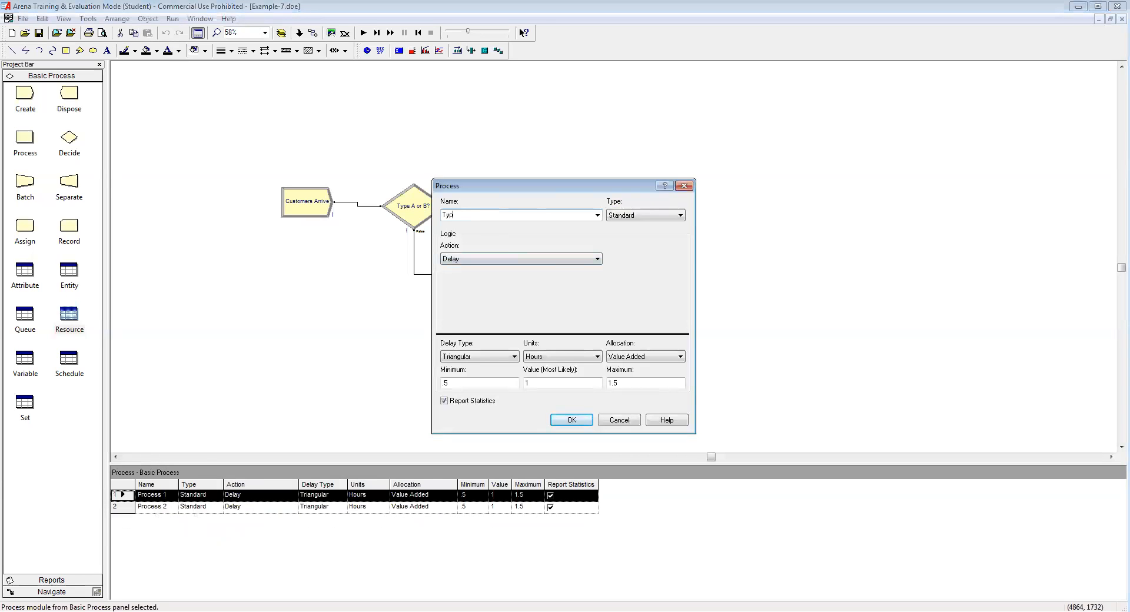
pyautogui.write('e A Service')
pyautogui.click(518, 259)
pyautogui.click(497, 285)
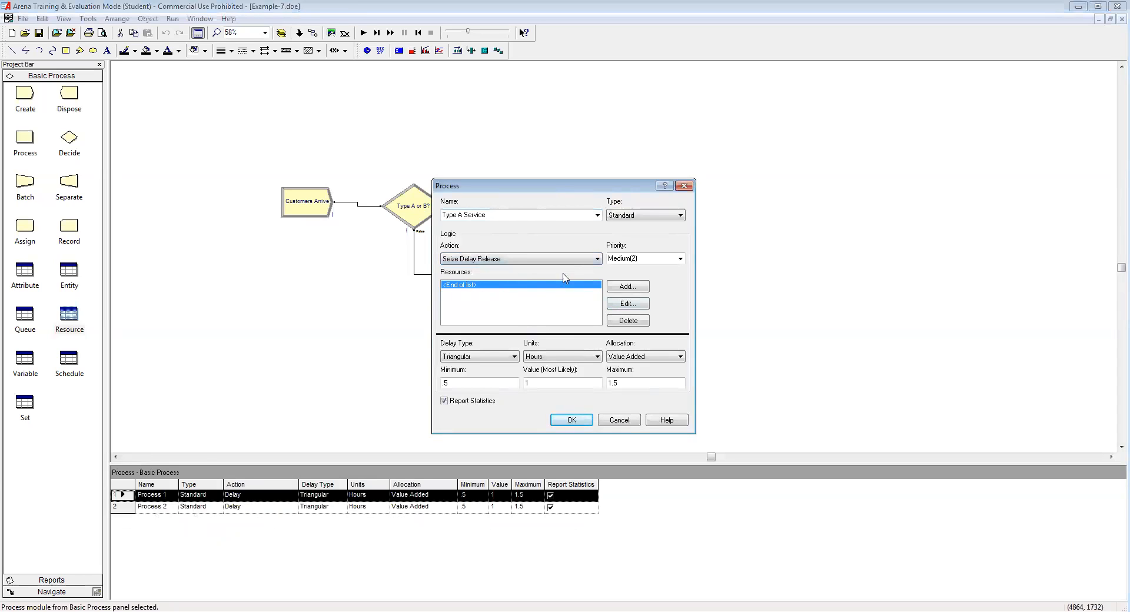
# Step: Add the Type A Specialist resource with quantity 1 to the Type A Service process
pyautogui.click(627, 287)
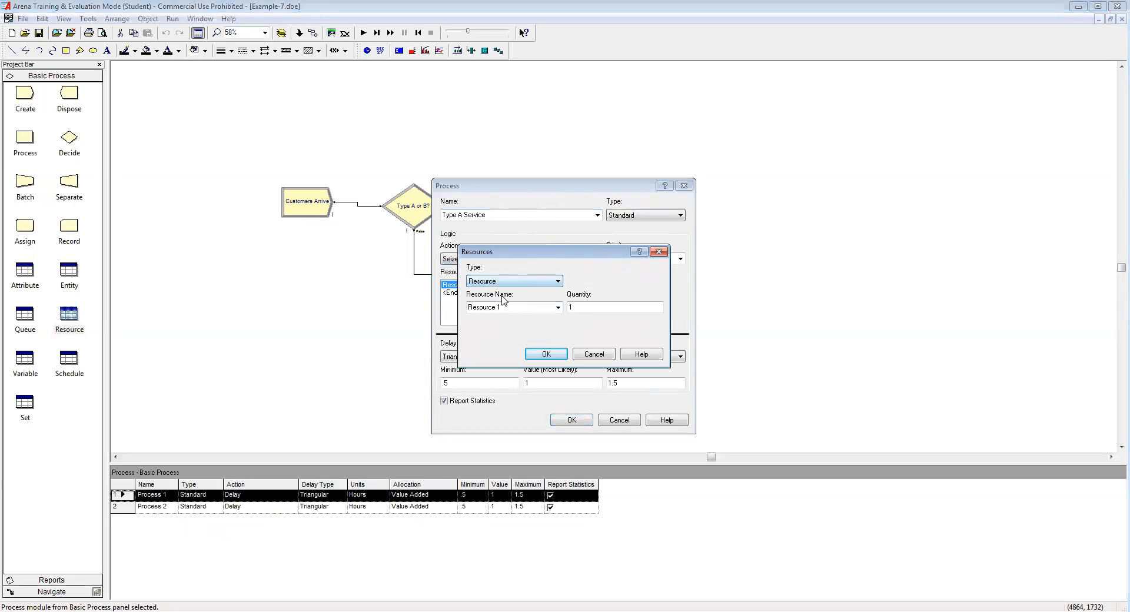
pyautogui.click(558, 308)
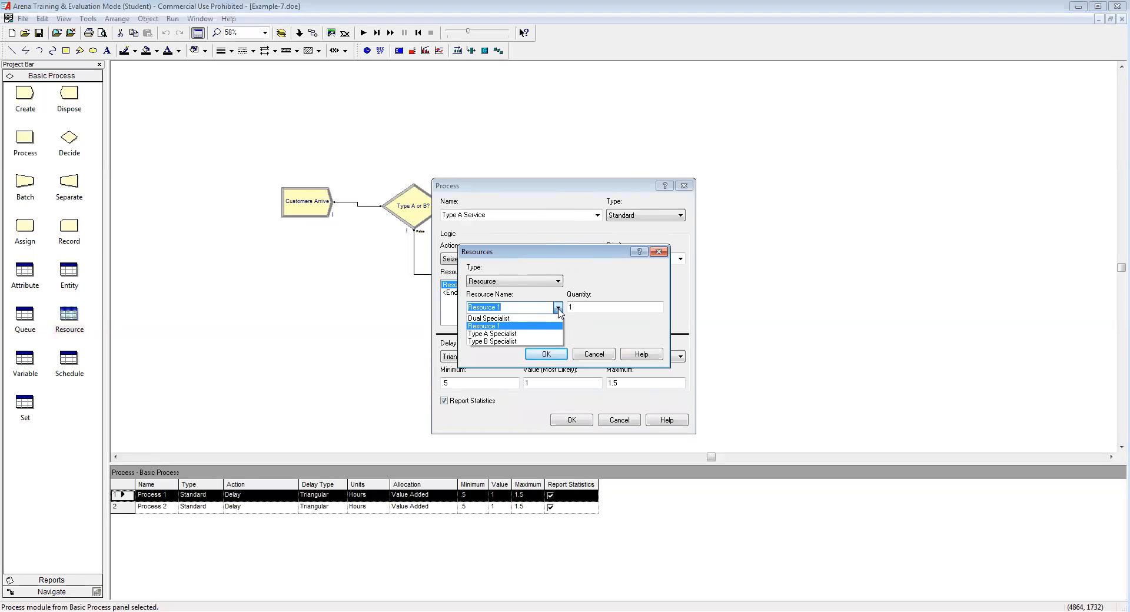
pyautogui.click(527, 333)
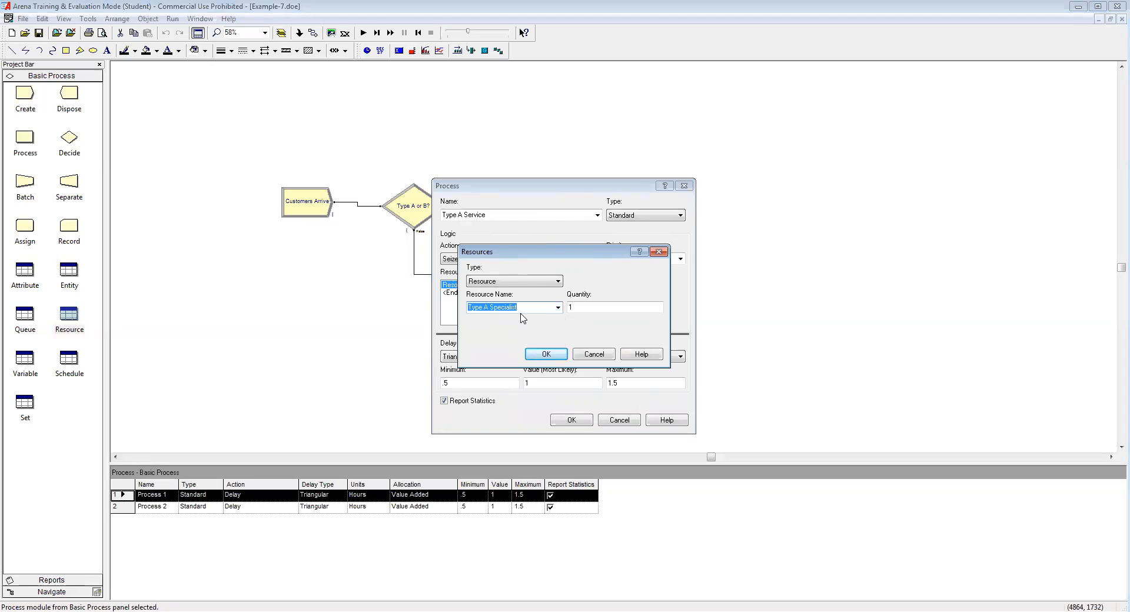
pyautogui.click(546, 354)
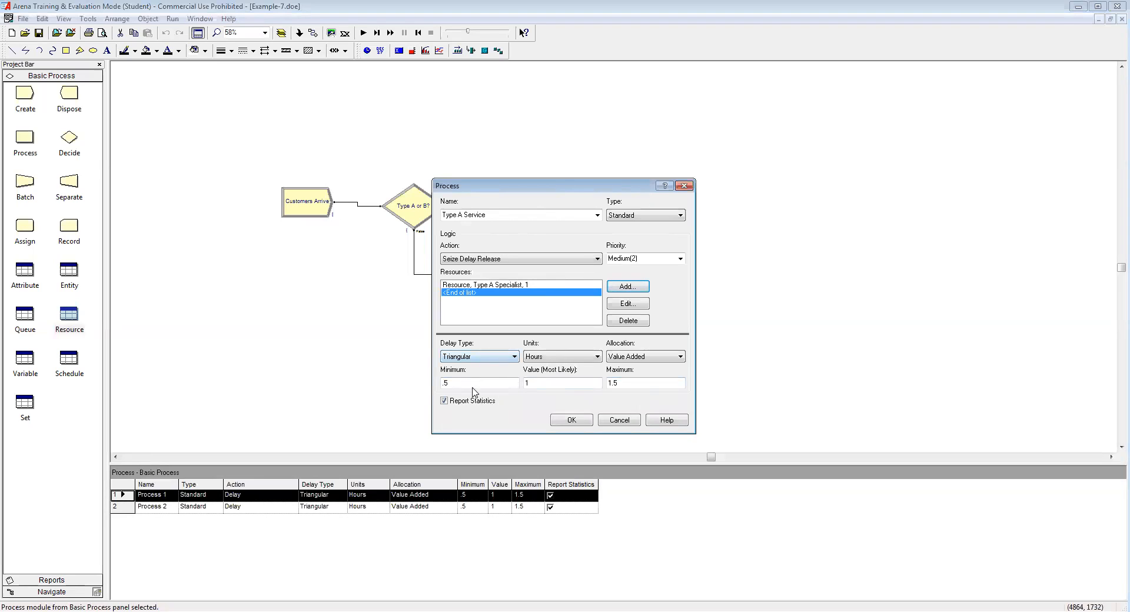
# Step: Set the Type A Service triangular delay's most likely value to 1.5 and maximum to 2 hours, and apply the process settings
pyautogui.click(548, 383)
pyautogui.write('.5')
pyautogui.doubleClick(623, 382)
pyautogui.write('2')
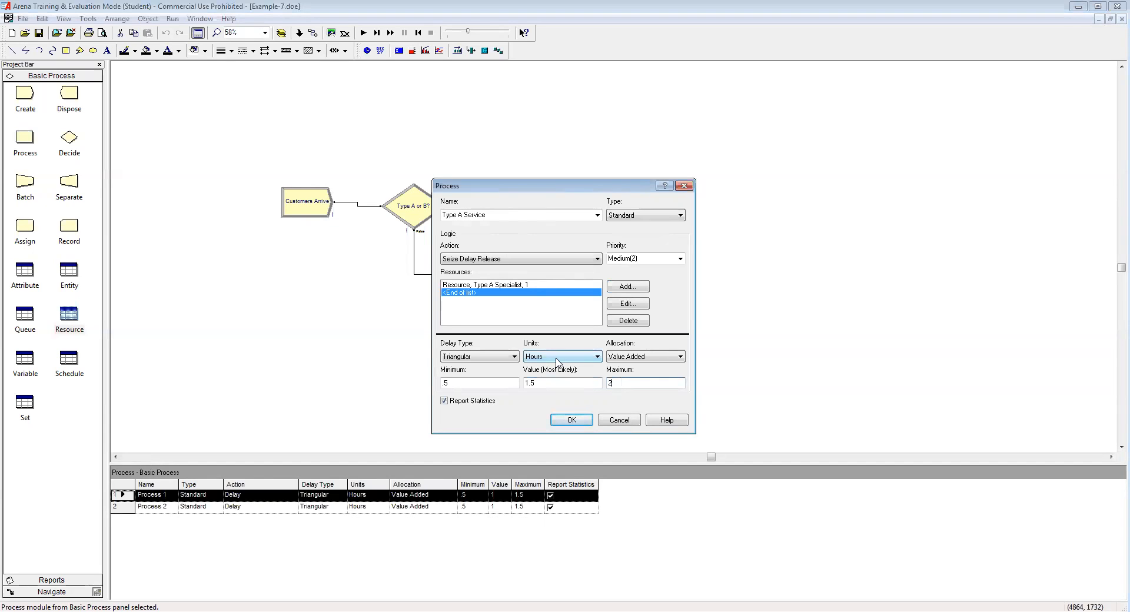
pyautogui.click(568, 421)
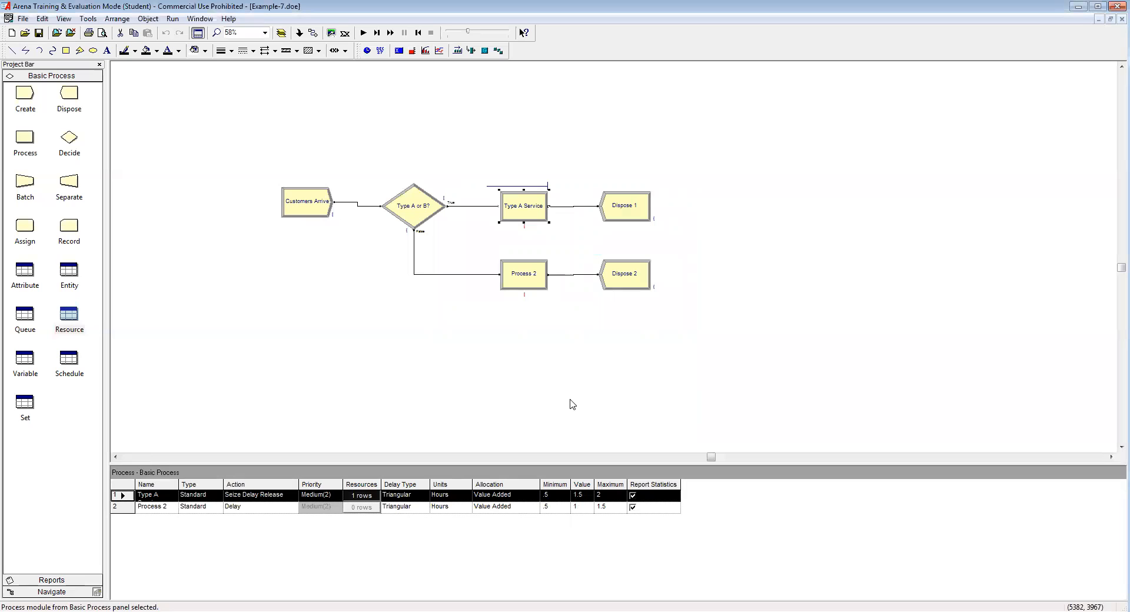
# Step: Name the Process module on the False branch Type B Service and set its action to Seize Delay Release
pyautogui.doubleClick(523, 278)
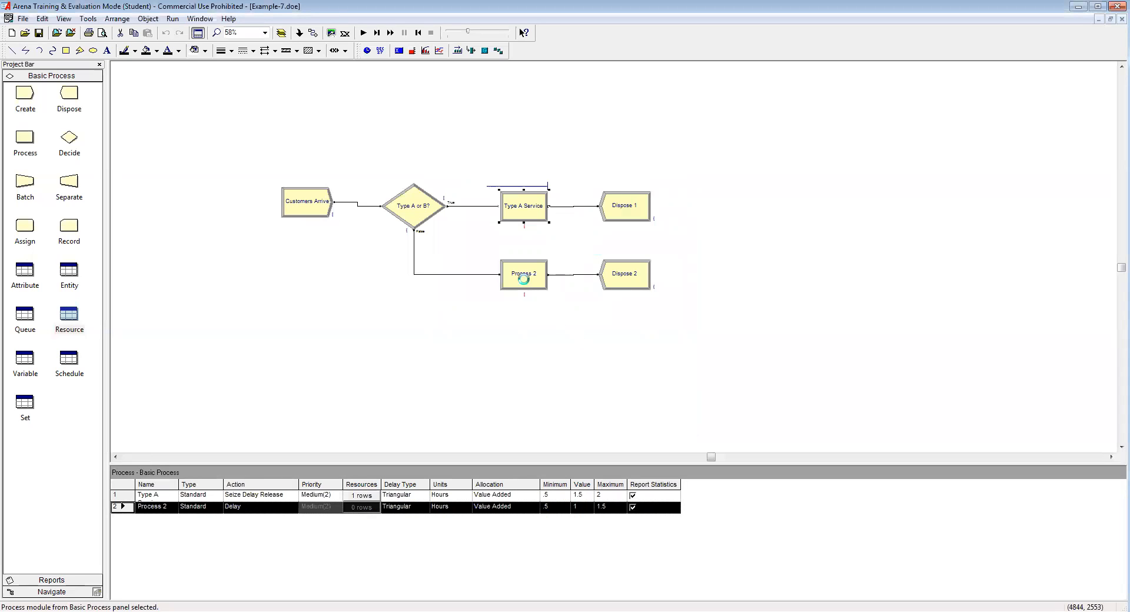
pyautogui.write('Type B Service')
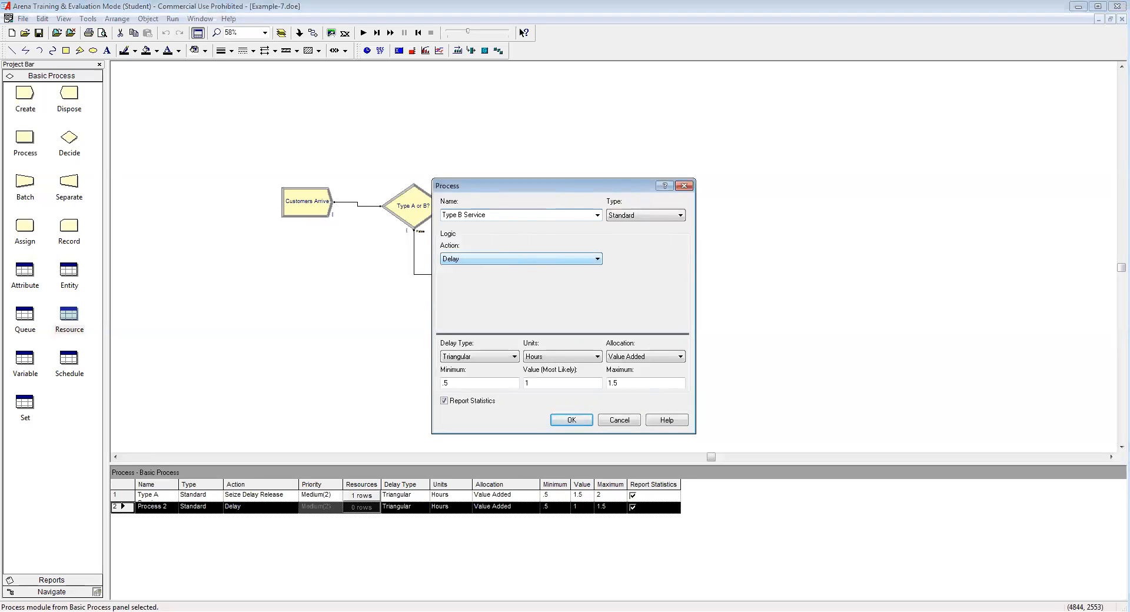
pyautogui.click(548, 260)
pyautogui.click(511, 286)
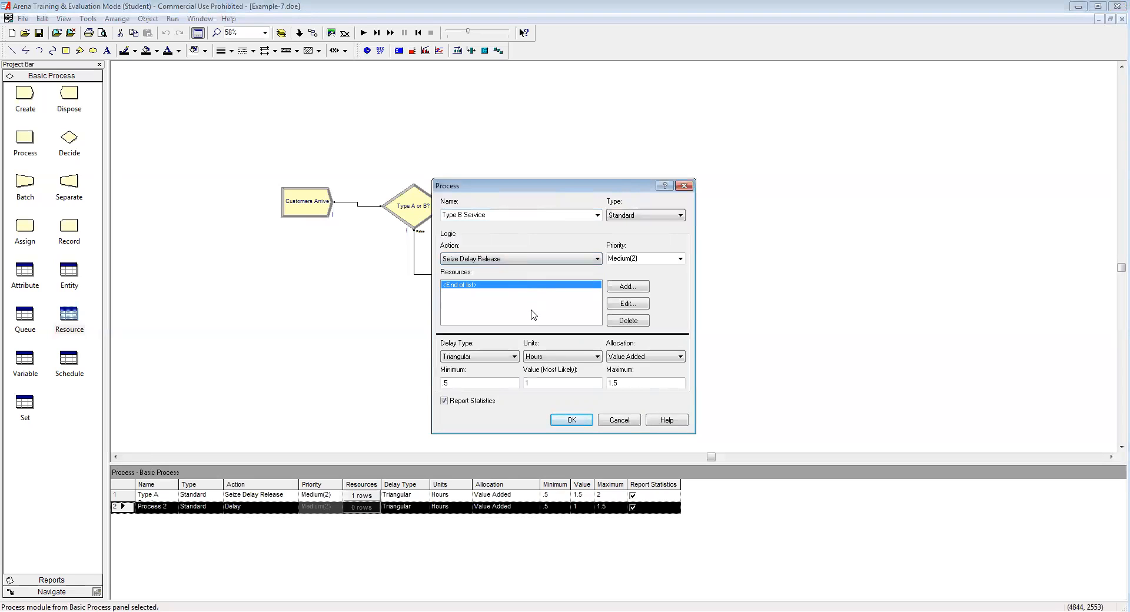
# Step: Add the Type B Specialist resource with quantity 1 to the Type B Service process and apply the process settings
pyautogui.click(625, 289)
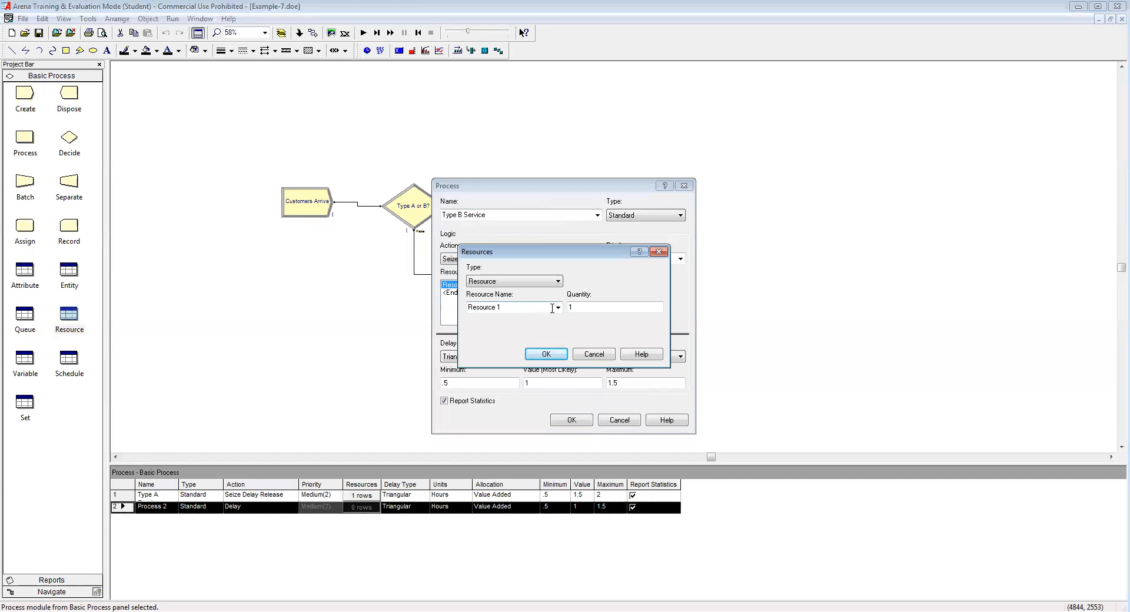
pyautogui.click(558, 307)
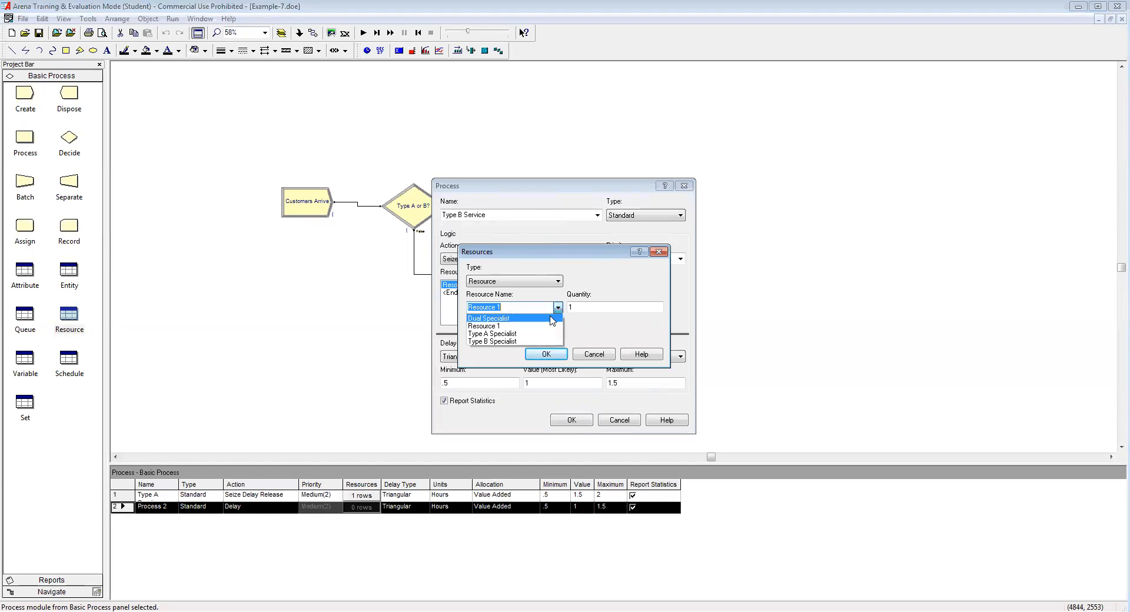
pyautogui.click(520, 342)
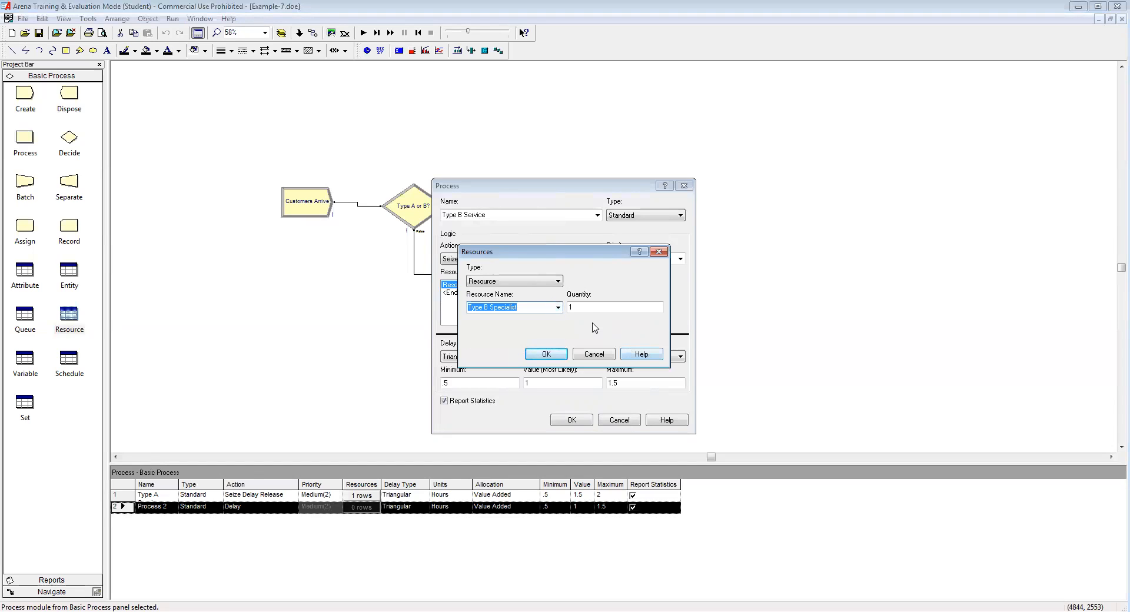
pyautogui.click(552, 356)
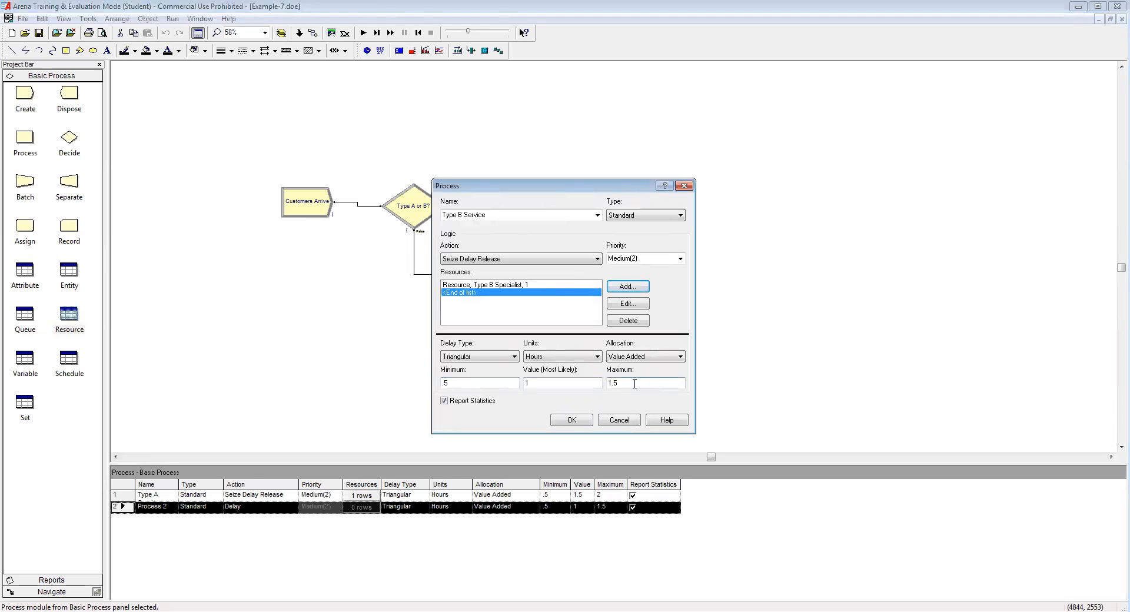
pyautogui.click(571, 421)
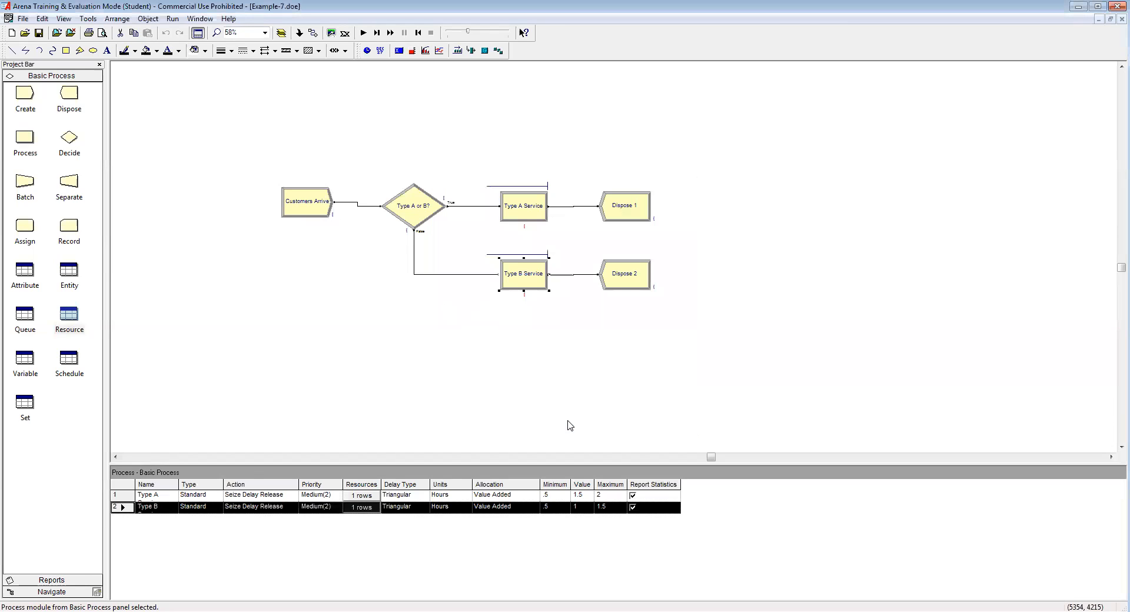
# Step: Rename the Dispose module after Type A Service to Type A Customers Leave
pyautogui.doubleClick(631, 215)
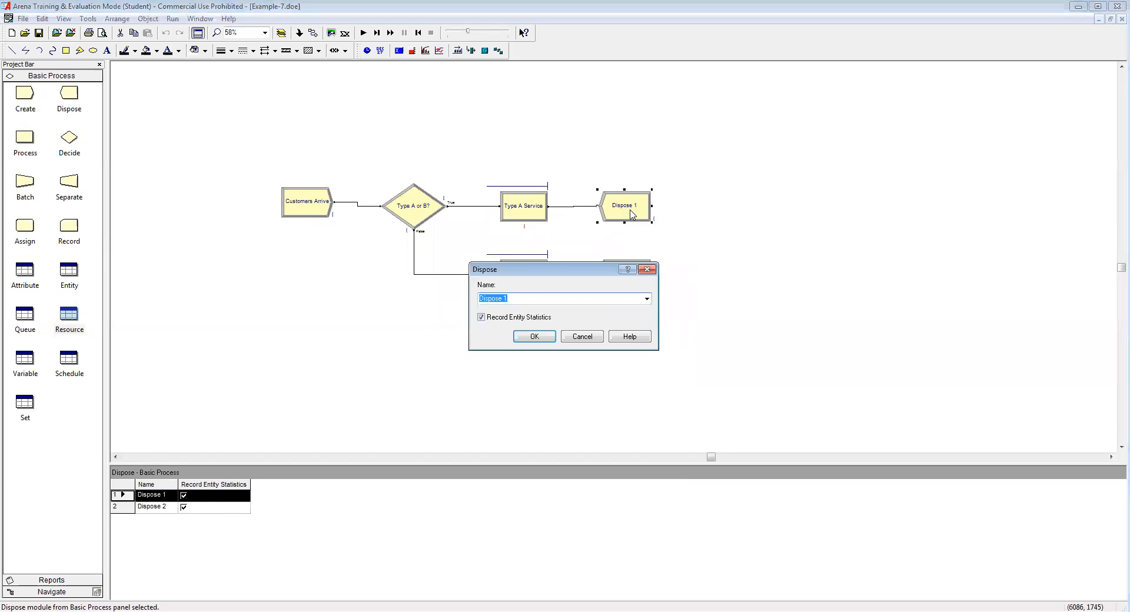
pyautogui.write('Type A customers Leave')
pyautogui.click(535, 335)
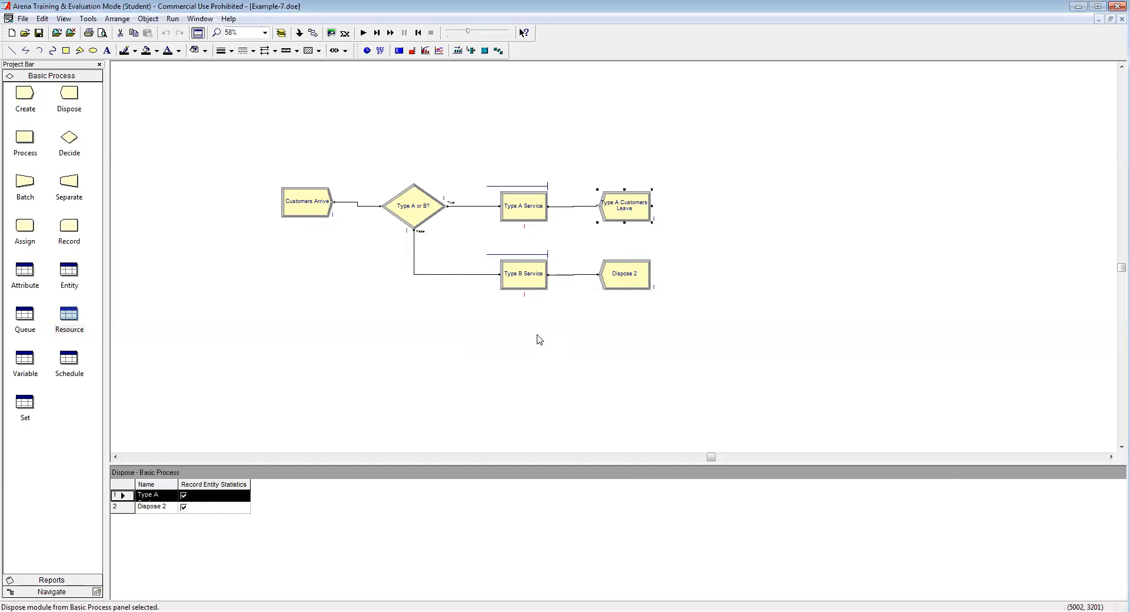
# Step: Rename the Dispose module after Type B Service to Type B Customers Leave and save the model
pyautogui.doubleClick(629, 277)
pyautogui.write('C')
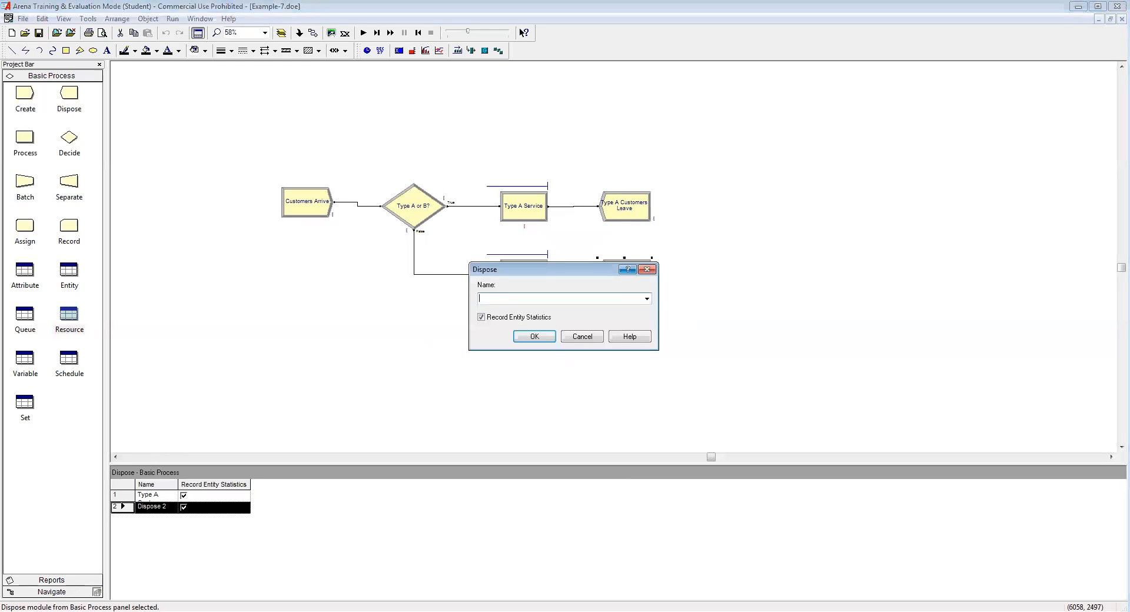
pyautogui.write('Type B Customers Leave')
pyautogui.click(536, 338)
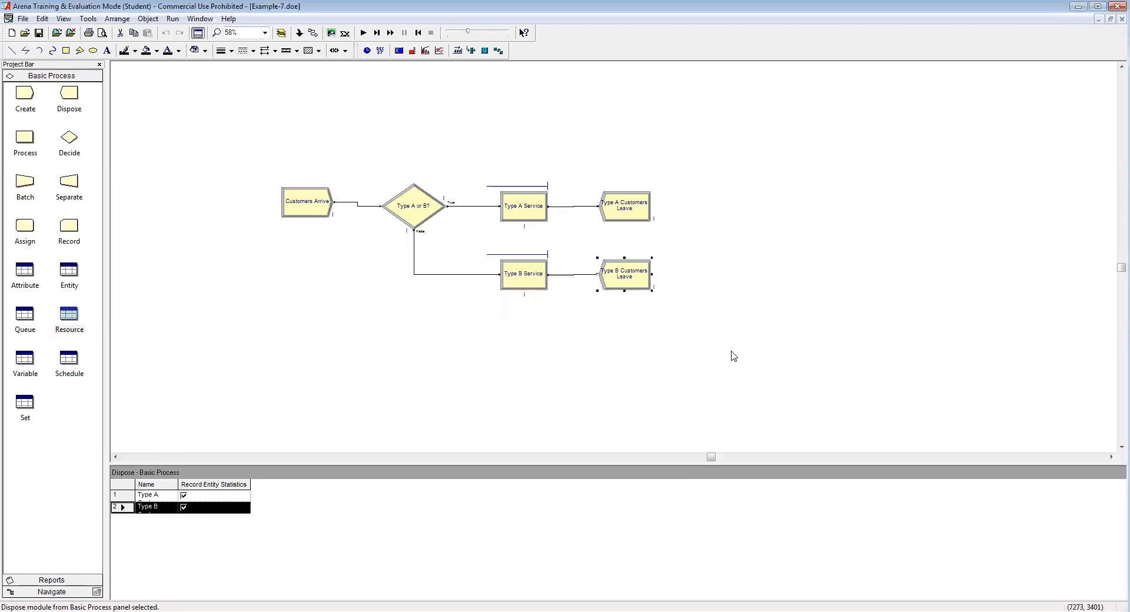
pyautogui.click(159, 128)
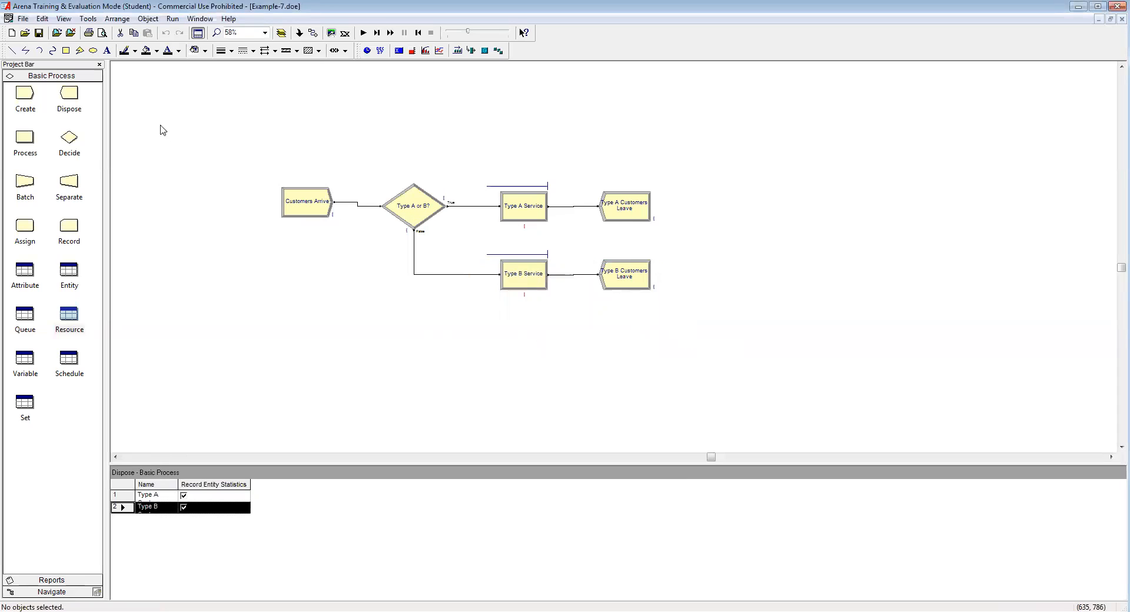
pyautogui.click(42, 33)
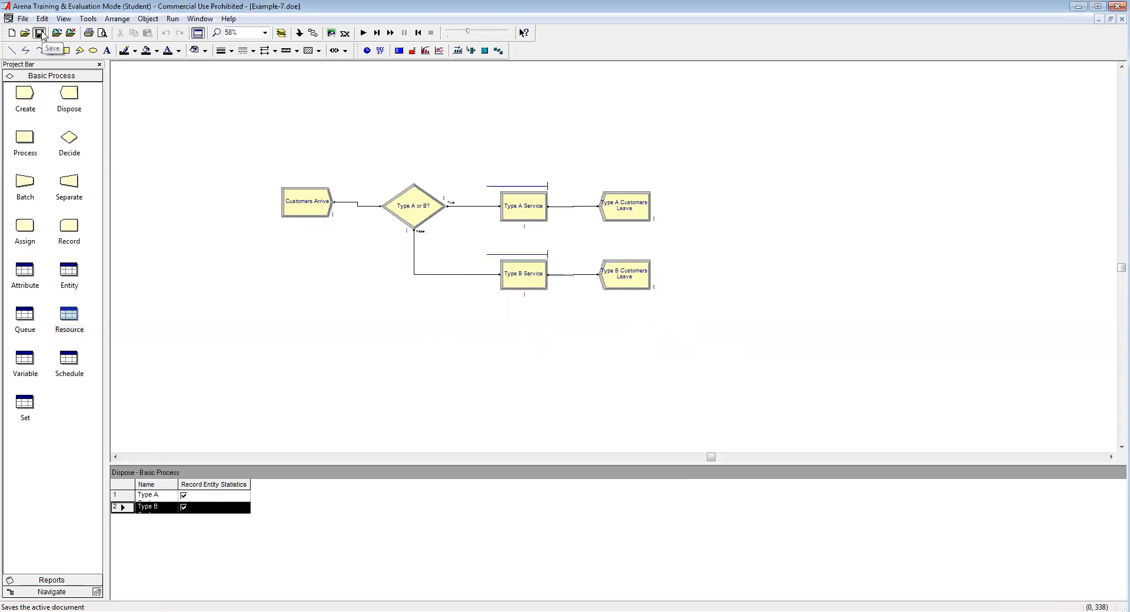
# Step: In the run setup's project parameters, set the project title to Repair Shop Analysis and enter the analyst's name
pyautogui.click(173, 19)
pyautogui.click(190, 32)
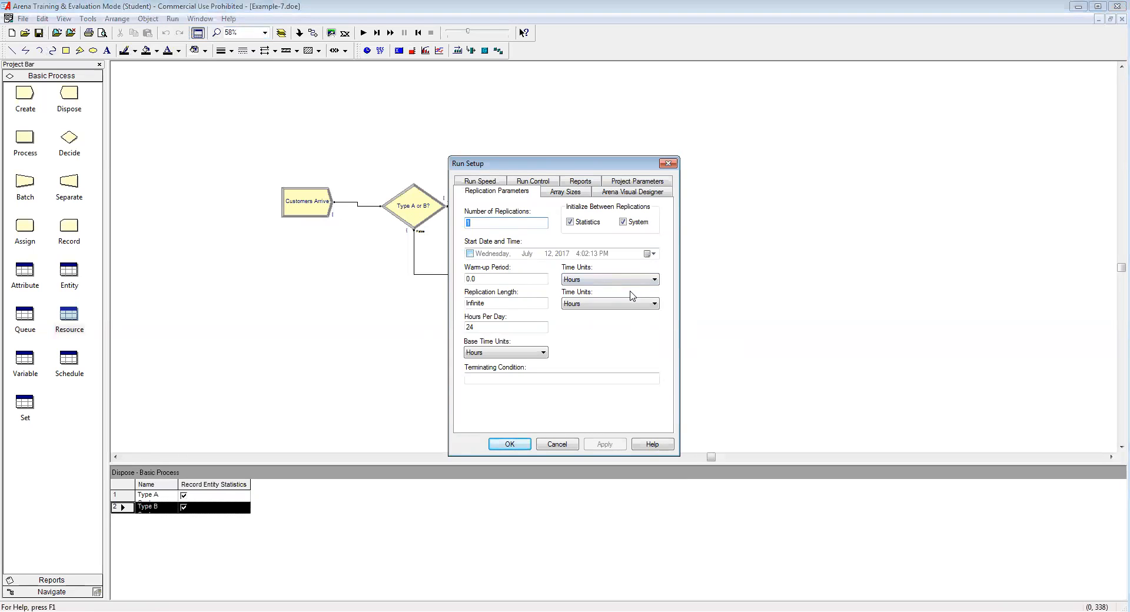
pyautogui.click(630, 184)
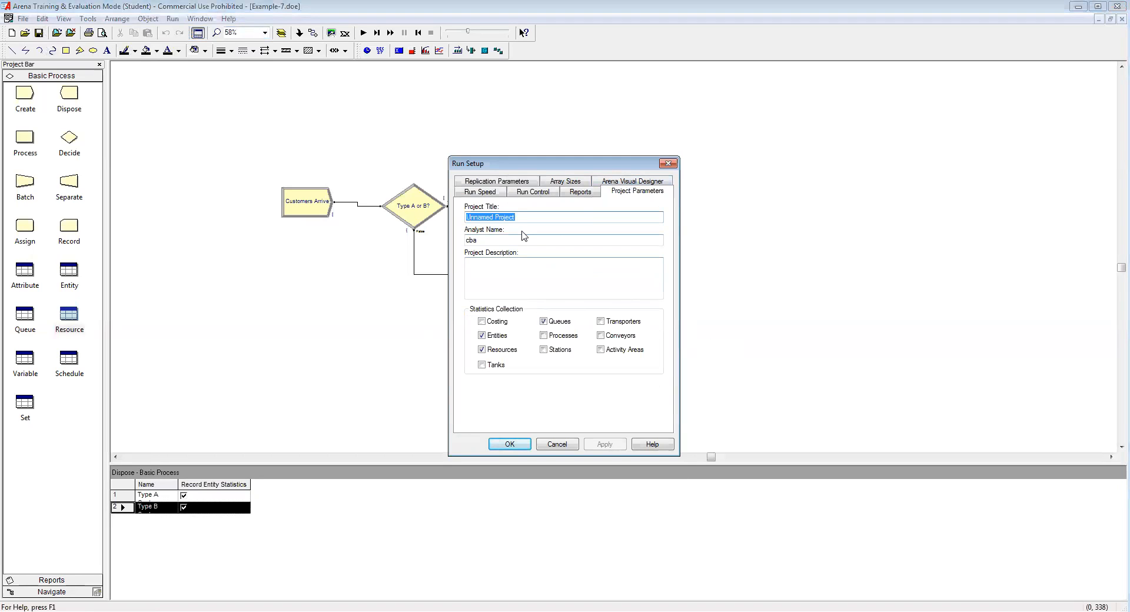
pyautogui.write('Repair ')
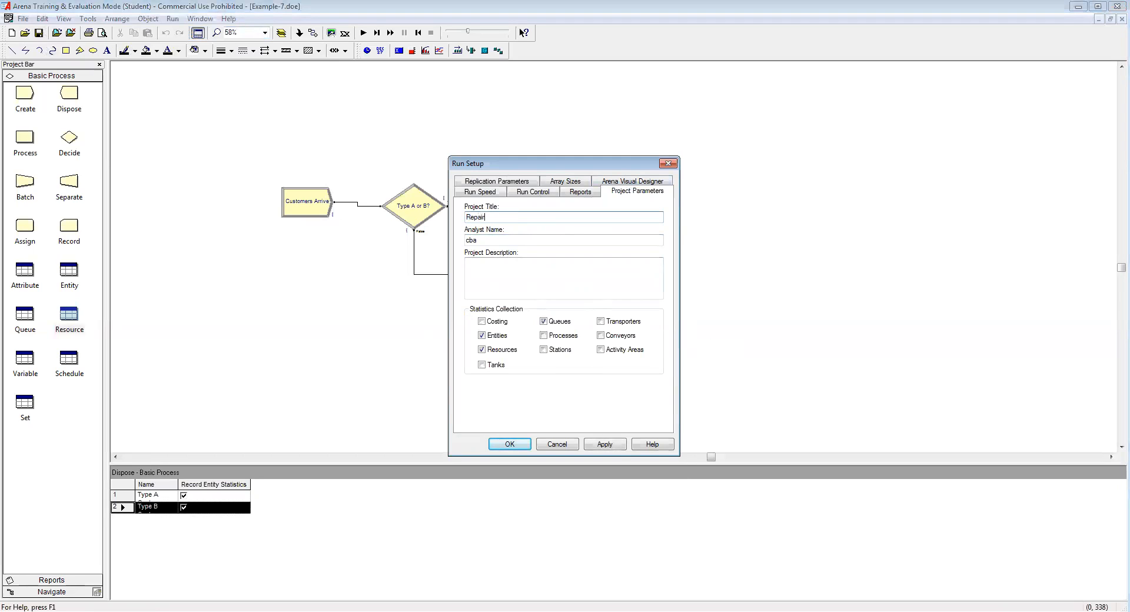
pyautogui.write('Shop Analysis')
pyautogui.doubleClick(506, 242)
pyautogui.write('Chen')
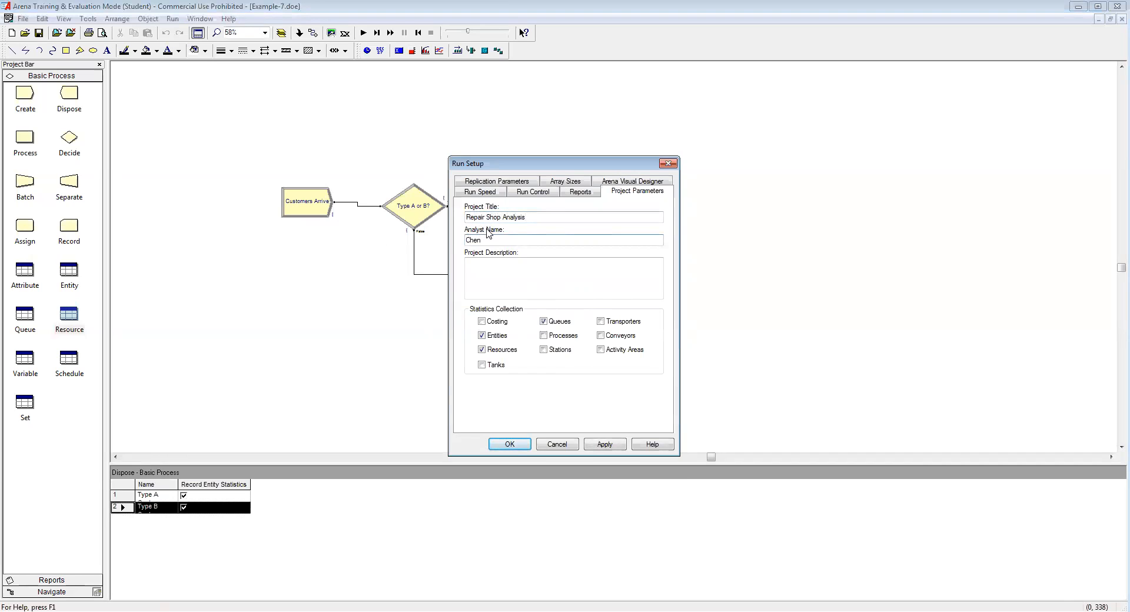
# Step: Set the replication length to 160 hours, hours per day to 8 and base time units to Minutes, and apply the run setup
pyautogui.click(494, 181)
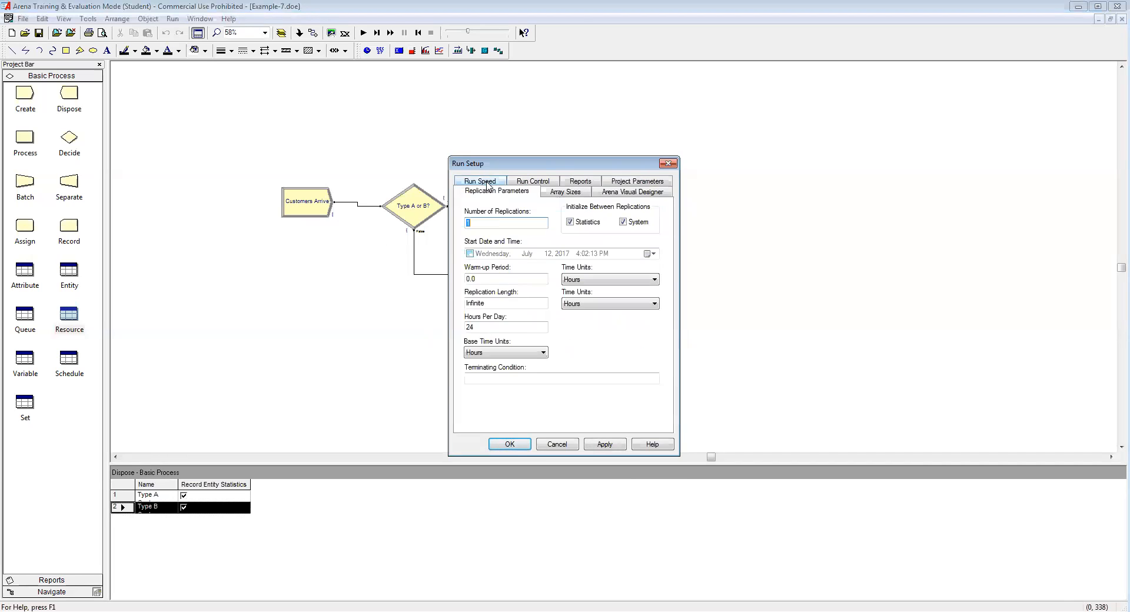
pyautogui.doubleClick(507, 303)
pyautogui.write('160')
pyautogui.doubleClick(478, 327)
pyautogui.write('8')
pyautogui.click(520, 353)
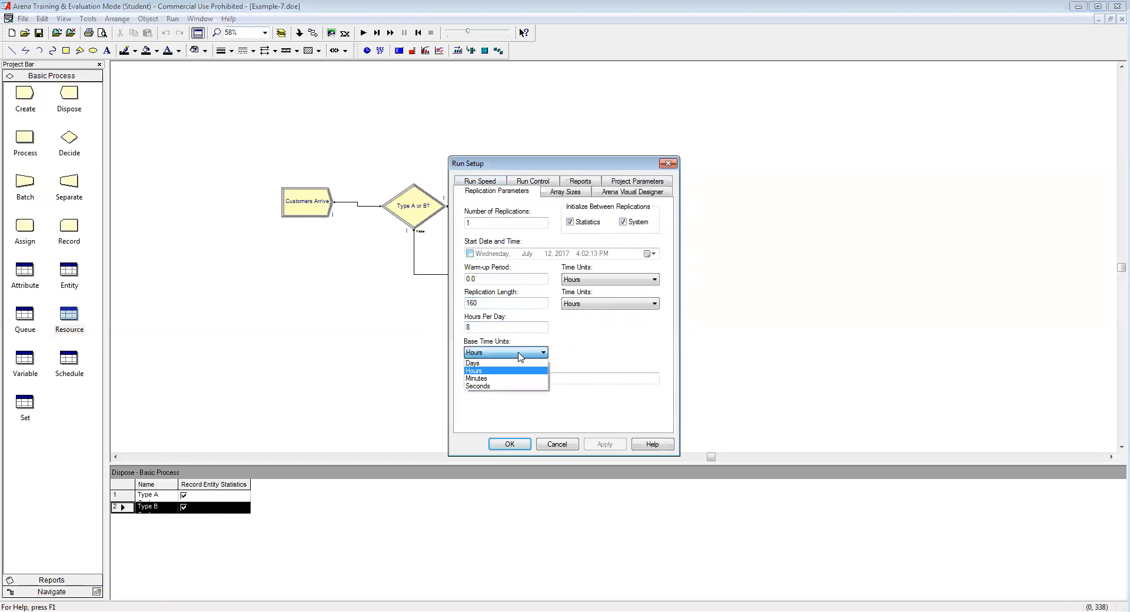
pyautogui.click(505, 378)
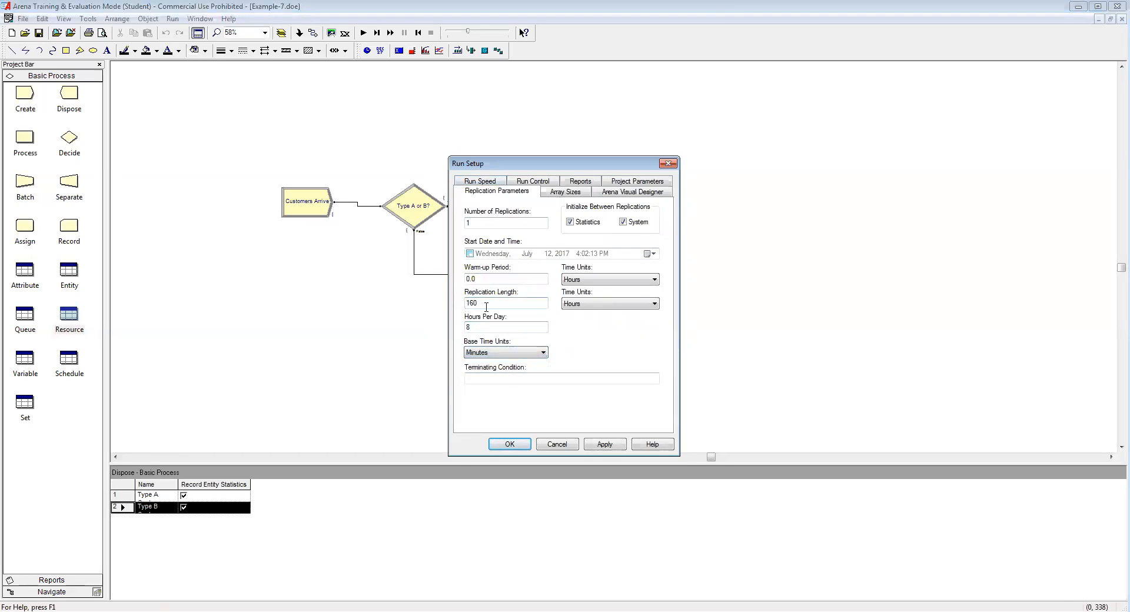
pyautogui.click(507, 445)
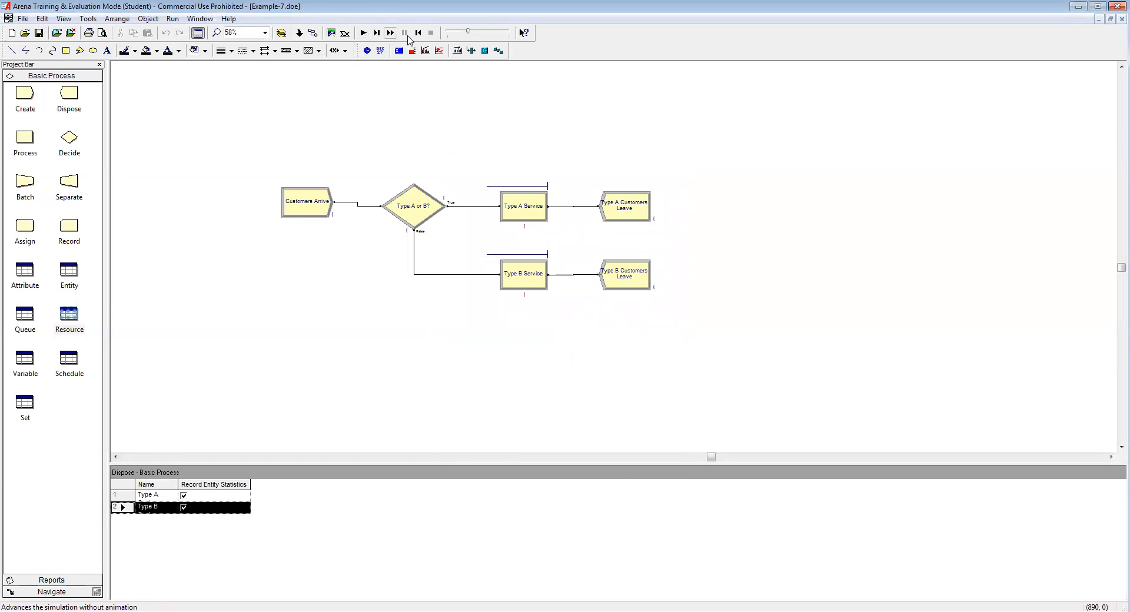
# Step: Run the simulation to completion at a higher animation speed and open its results report
pyautogui.click(487, 32)
pyautogui.click(363, 33)
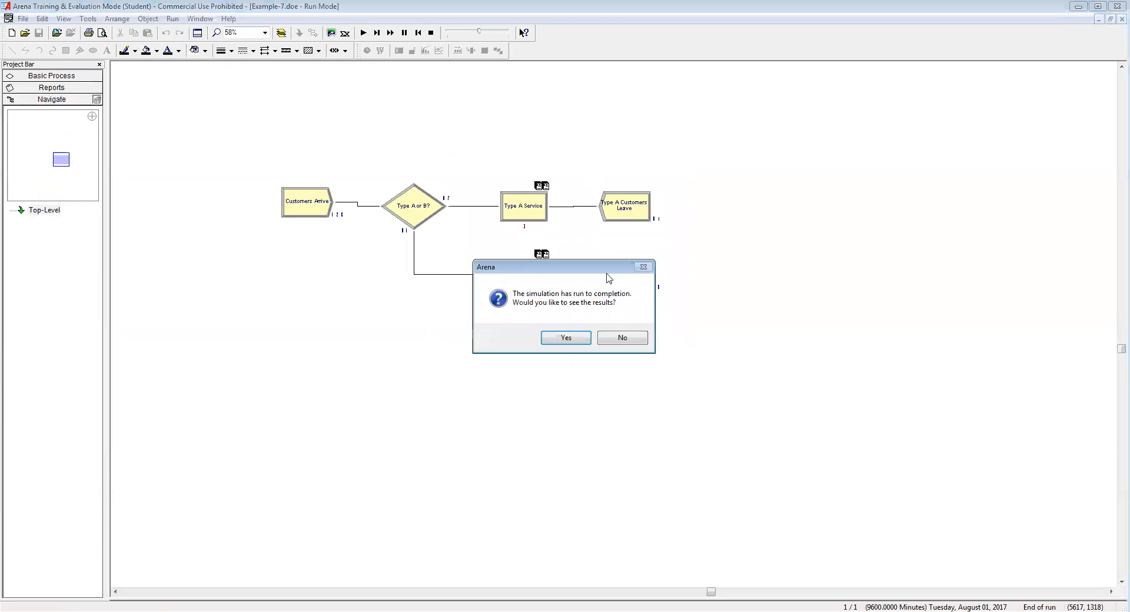
pyautogui.click(577, 341)
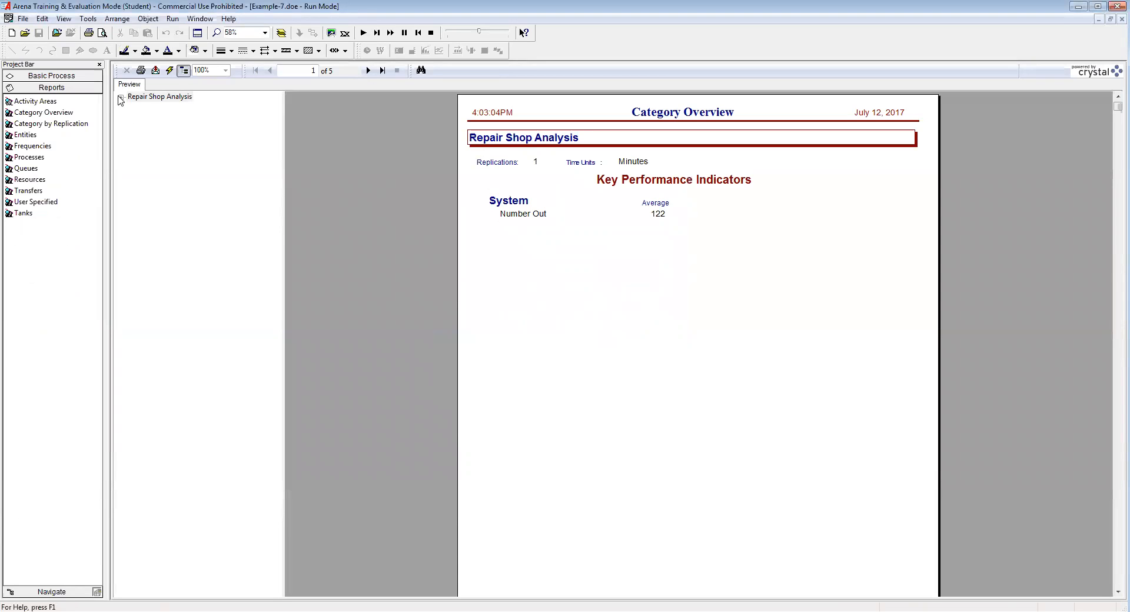
# Step: Examine the Entity statistics in the Repair Shop Analysis report, close the report and end the run
pyautogui.click(121, 97)
pyautogui.click(147, 107)
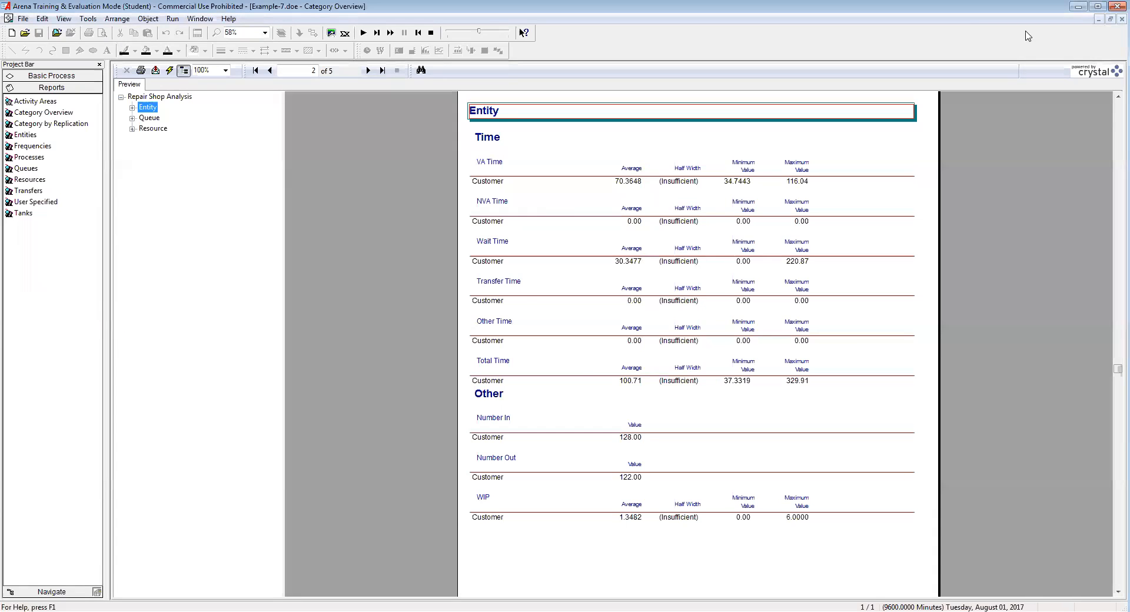
pyautogui.click(1112, 21)
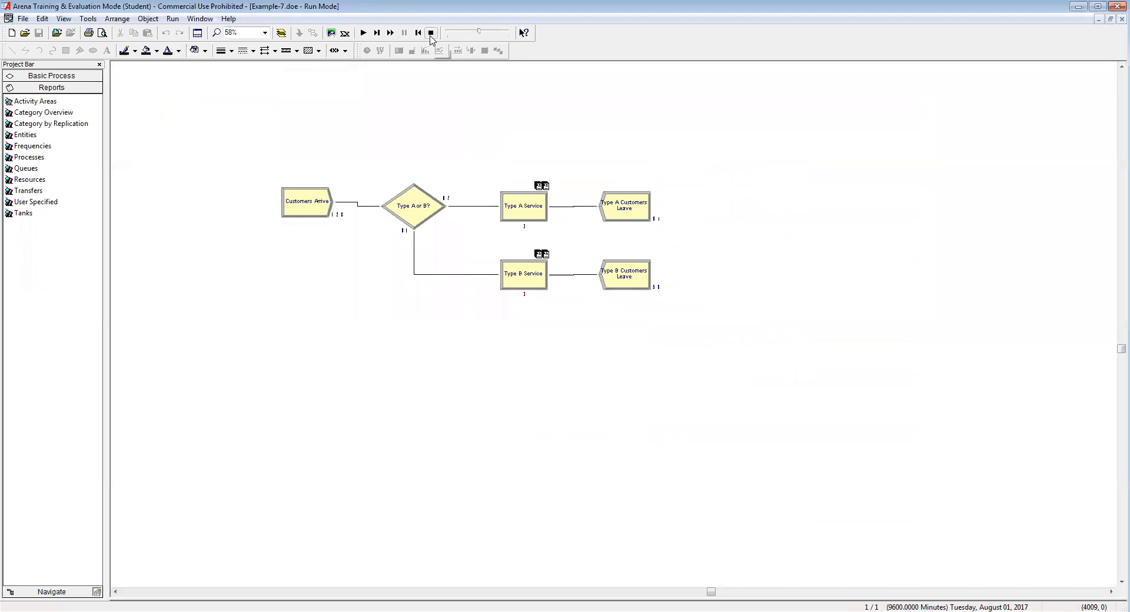
pyautogui.click(431, 33)
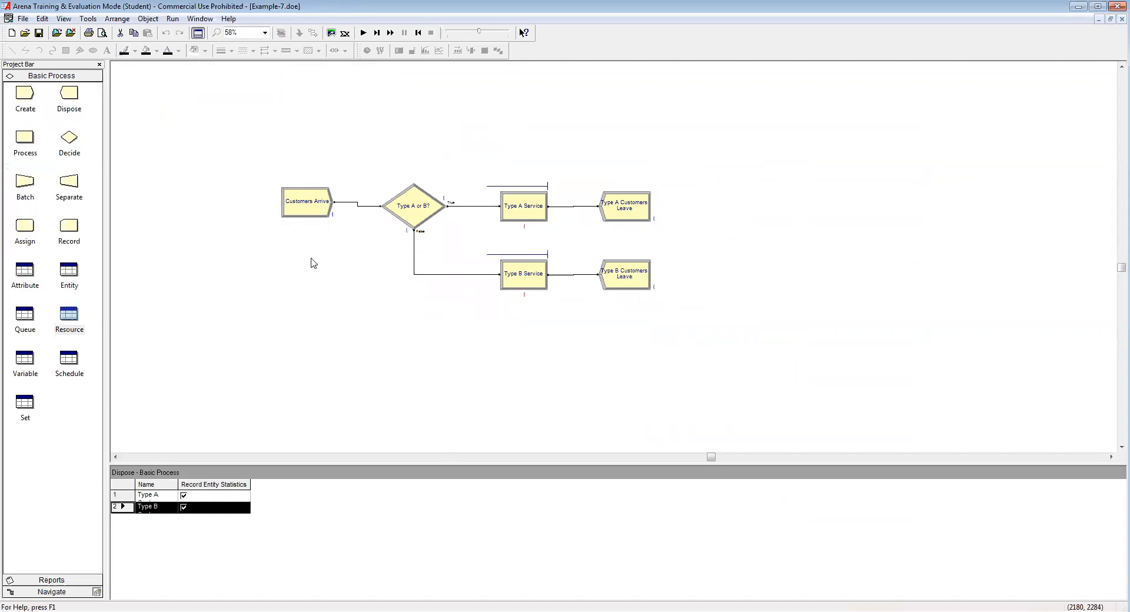
# Step: Change the Type A Service process's resource to Dual Specialist and apply the process settings
pyautogui.doubleClick(520, 214)
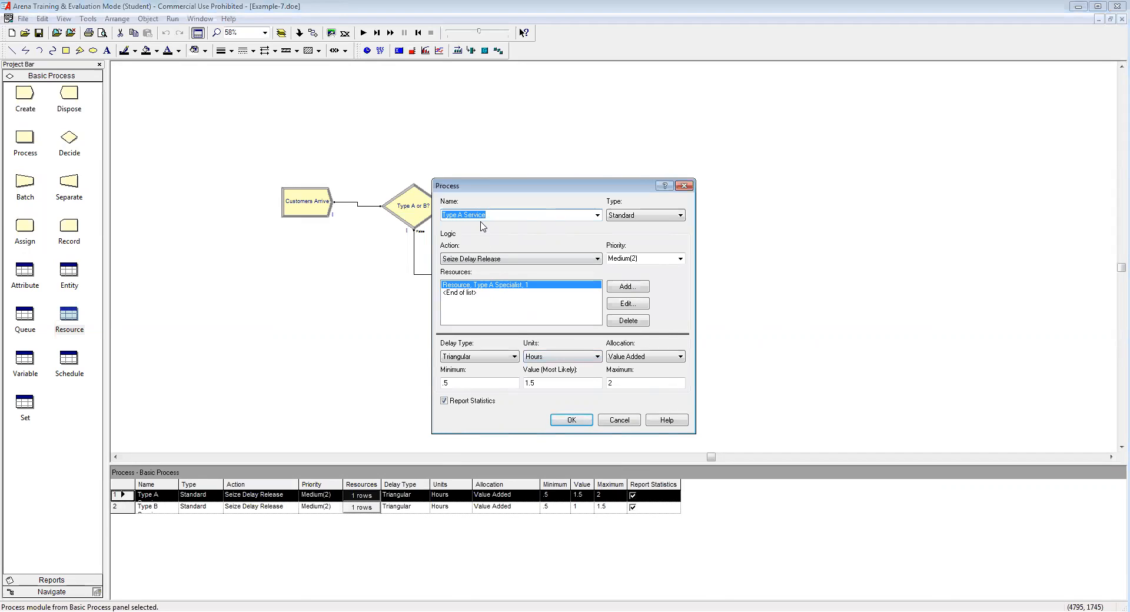
pyautogui.click(625, 306)
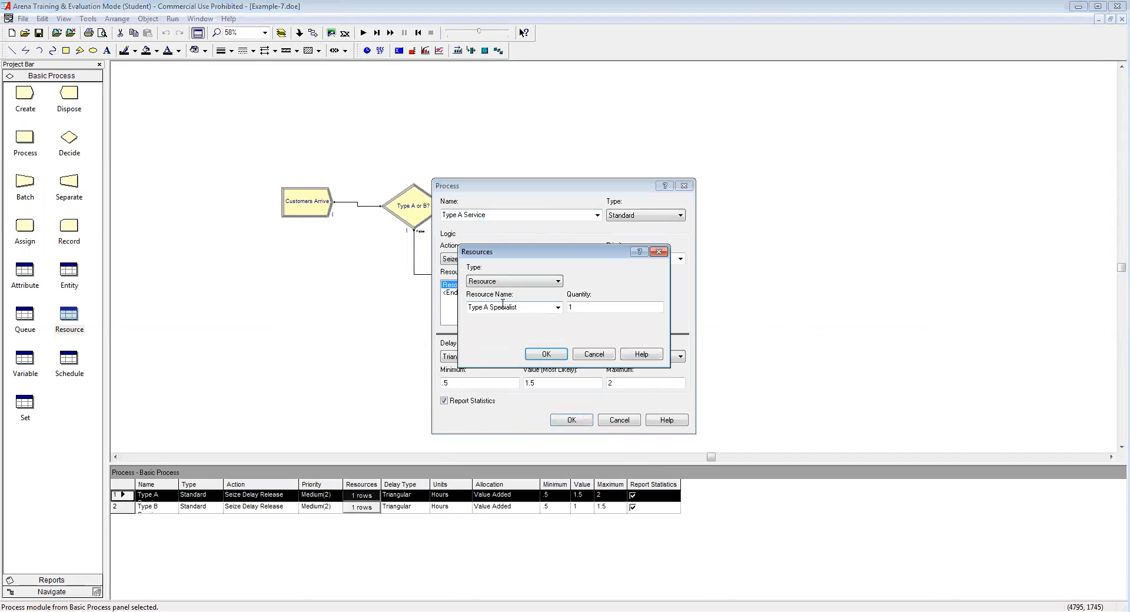
pyautogui.click(558, 307)
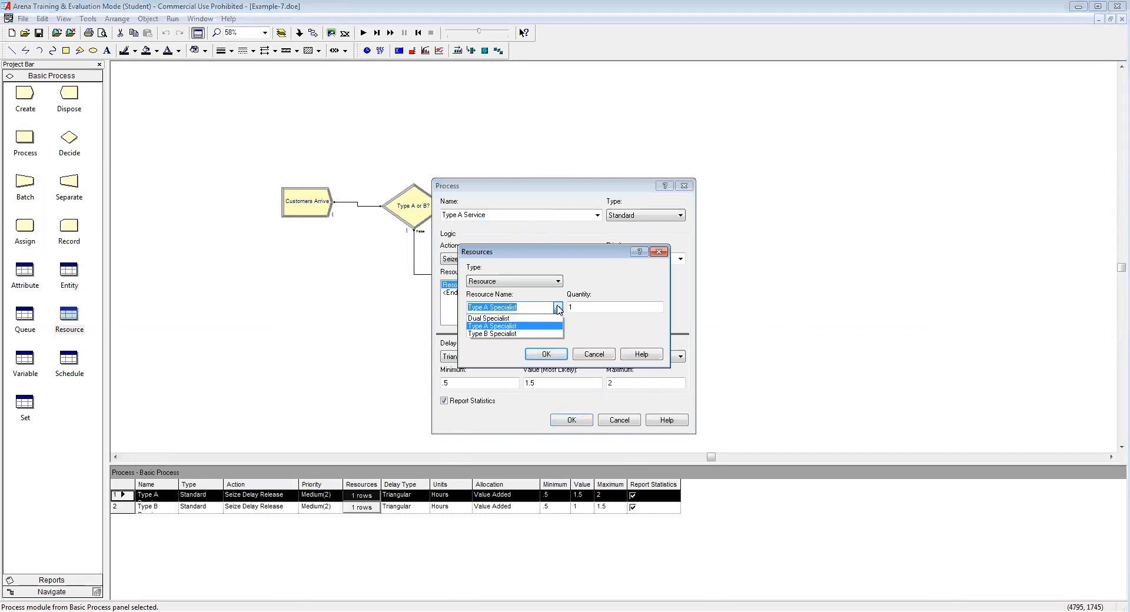
pyautogui.click(540, 318)
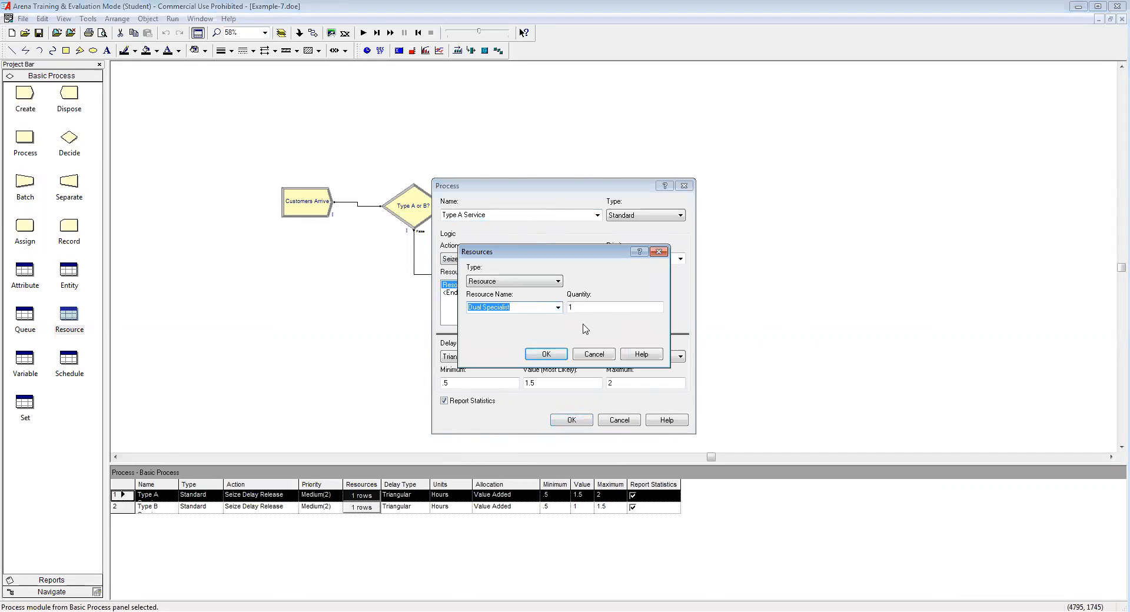
pyautogui.click(547, 354)
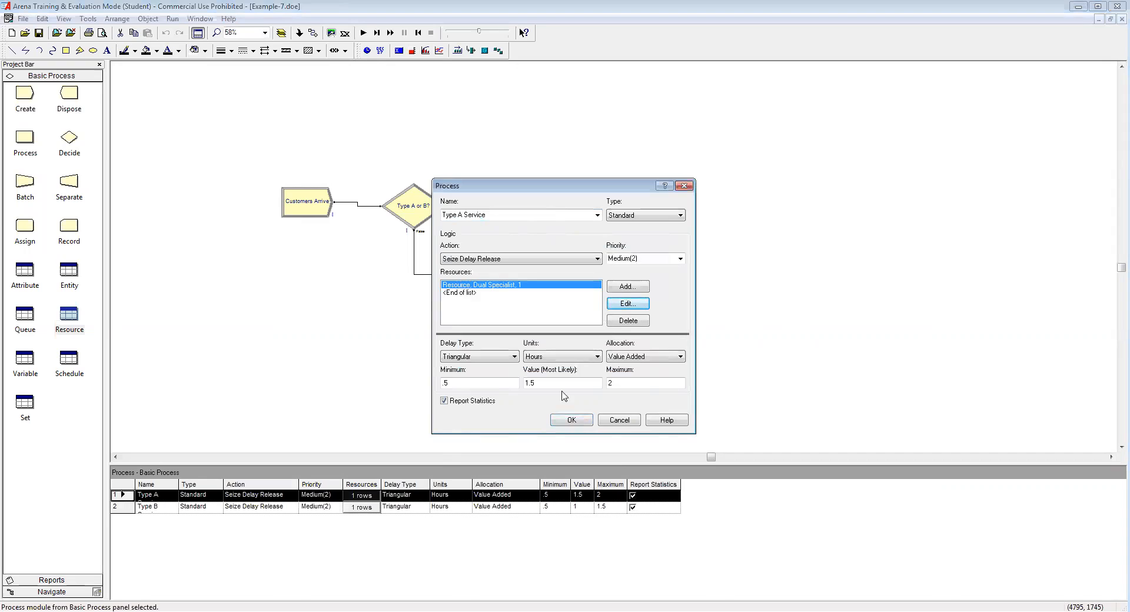
pyautogui.click(579, 422)
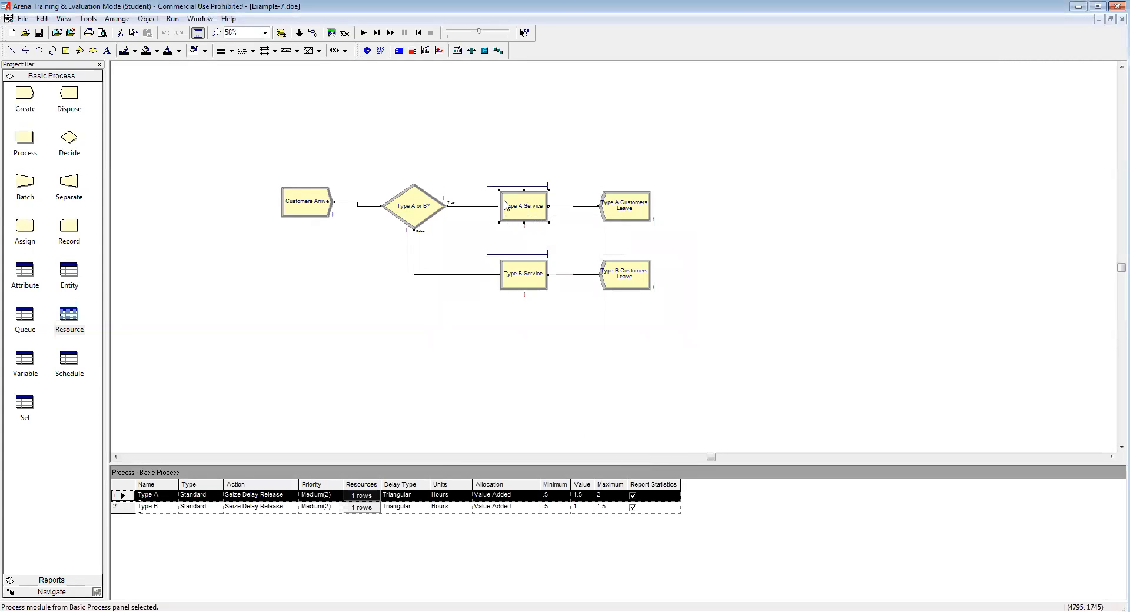
# Step: Change the Type B Service process's resource to Dual Specialist, apply the process settings and save the model
pyautogui.doubleClick(525, 281)
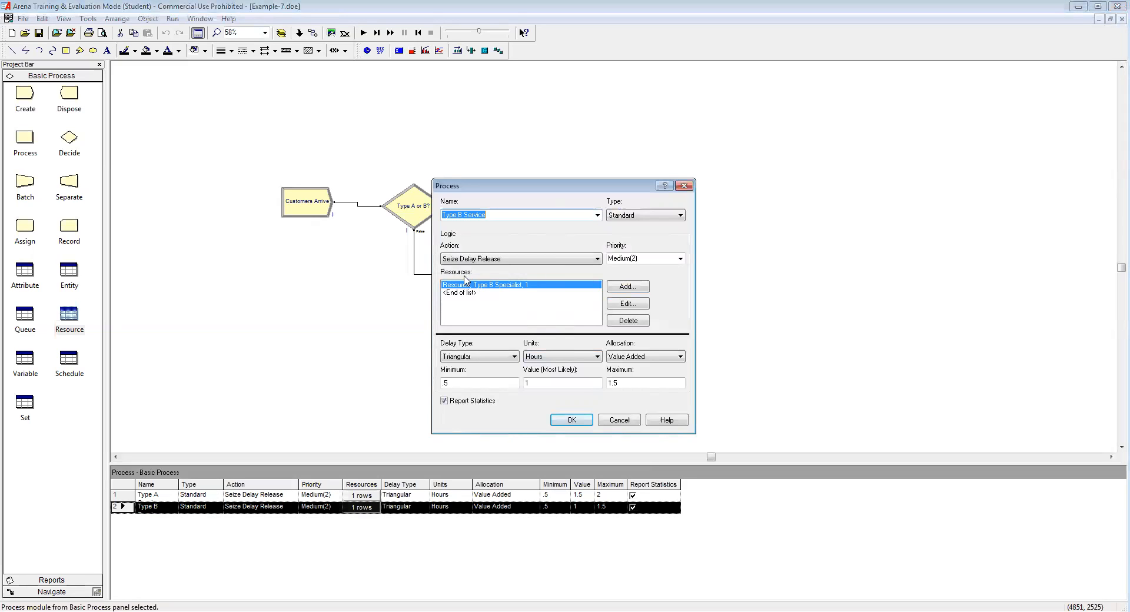
pyautogui.click(626, 305)
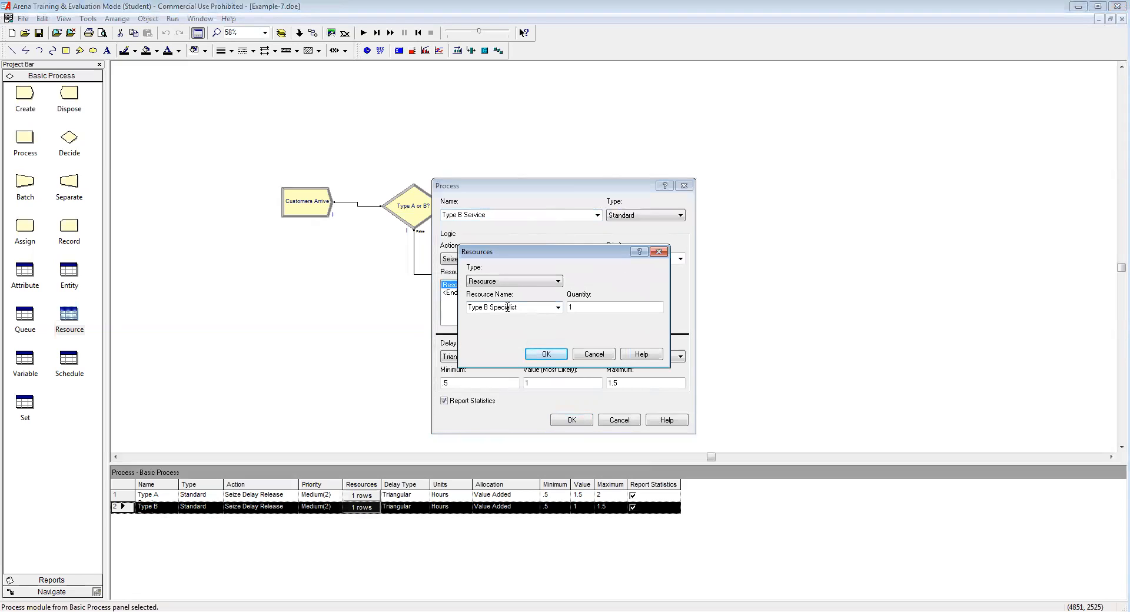
pyautogui.click(557, 308)
pyautogui.click(529, 318)
pyautogui.click(544, 356)
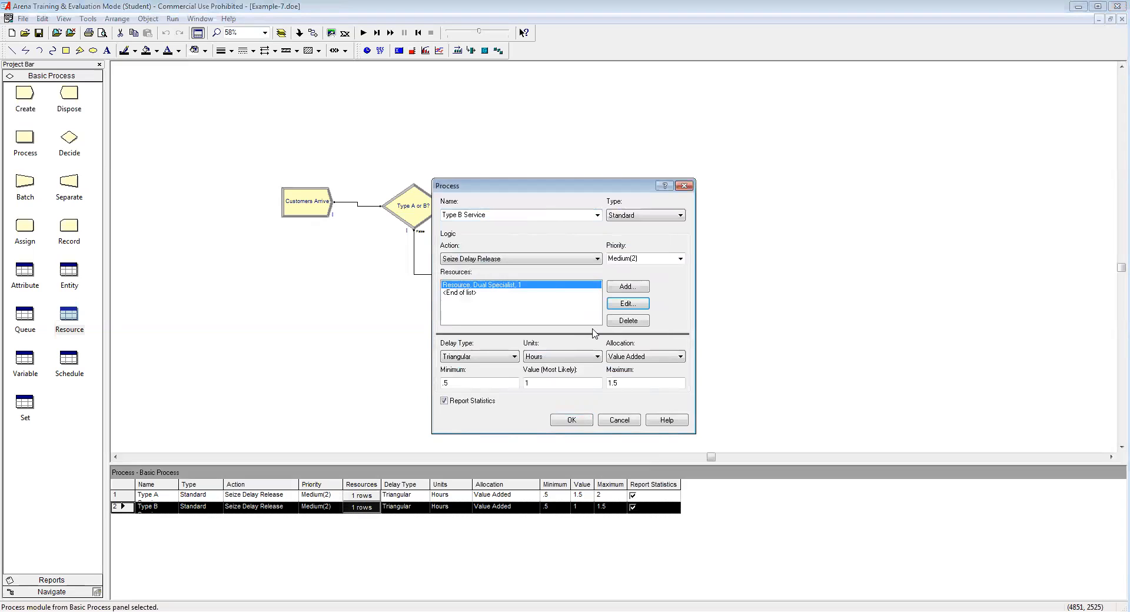
pyautogui.click(572, 419)
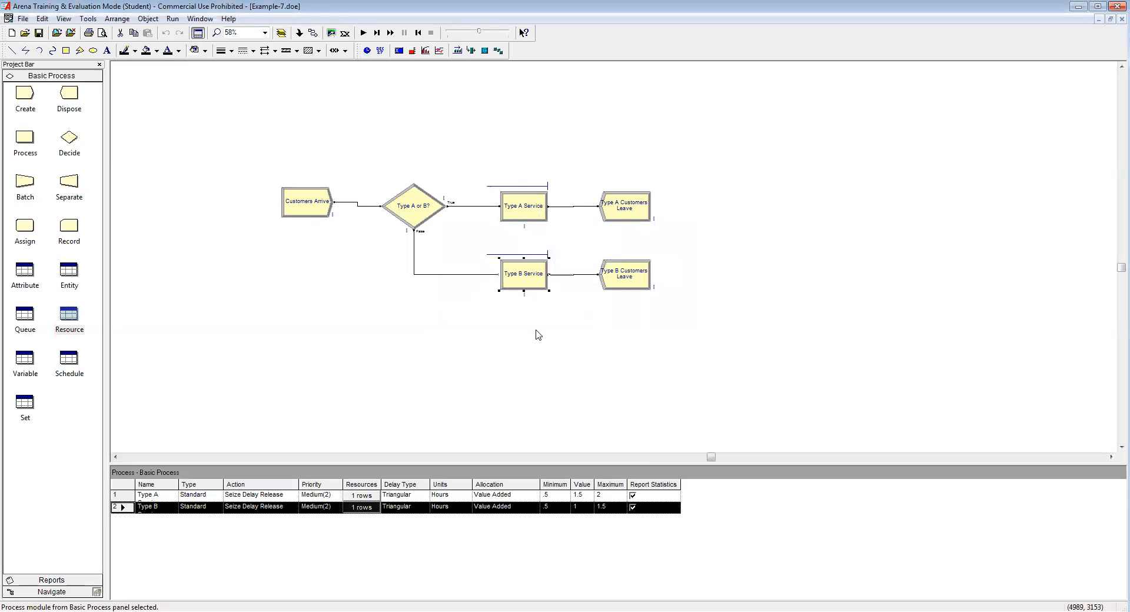
pyautogui.click(39, 33)
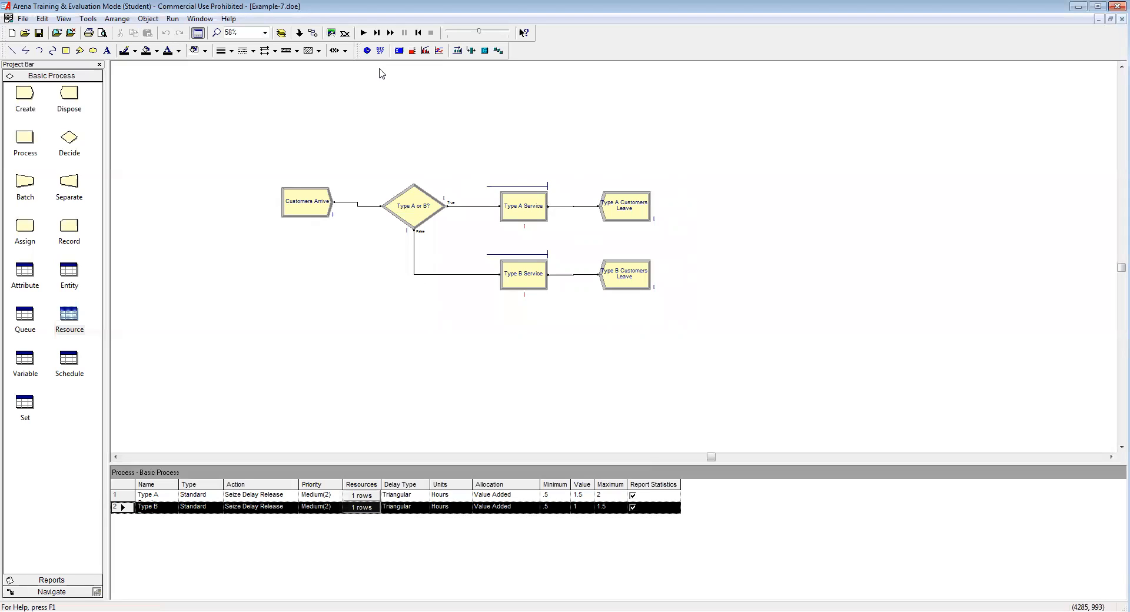
# Step: Run the simulation to completion, examine the Entity statistics in the results report, close the report and end the run
pyautogui.click(363, 33)
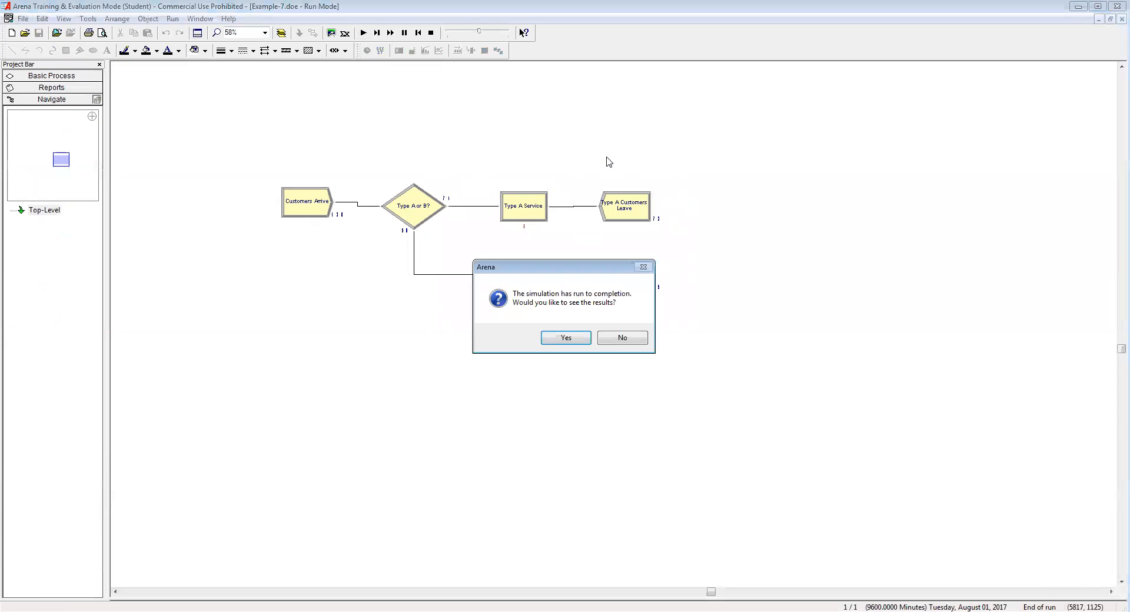
pyautogui.click(559, 339)
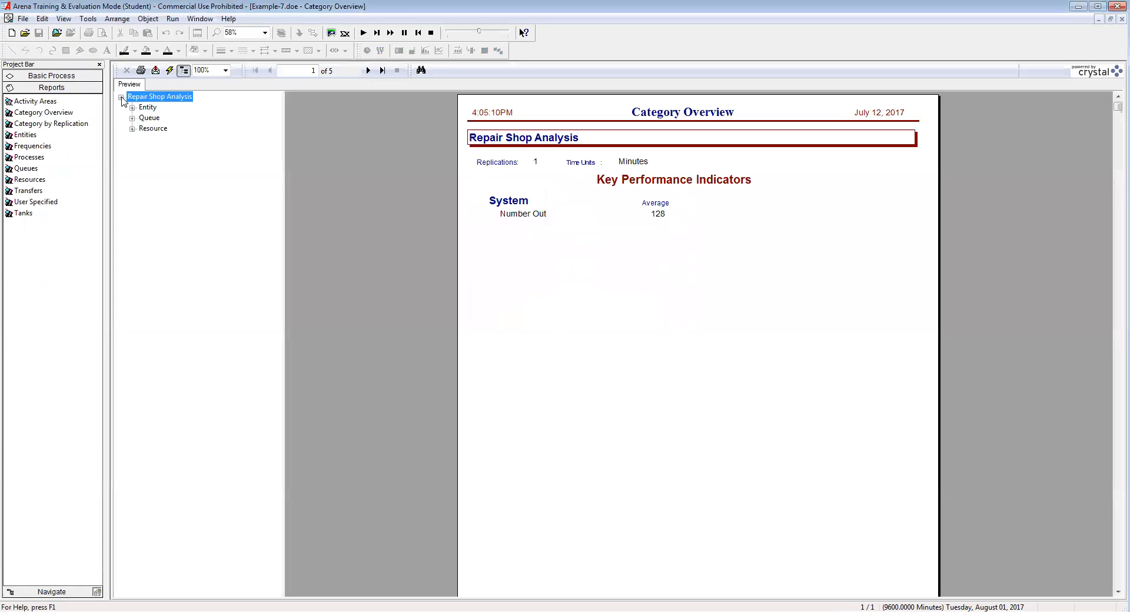
pyautogui.click(147, 107)
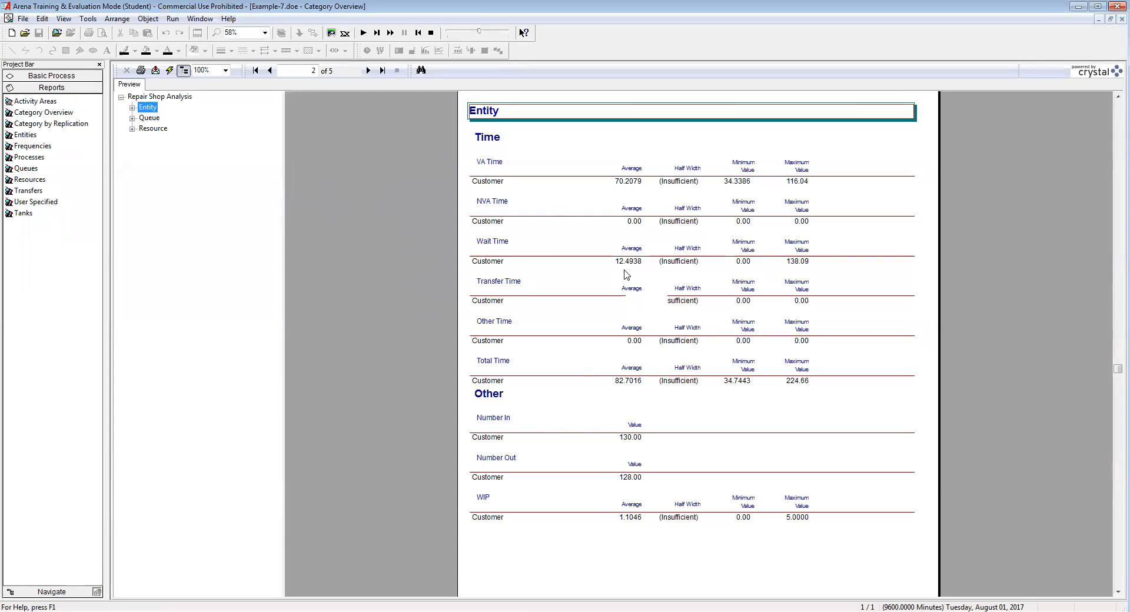
pyautogui.click(1121, 19)
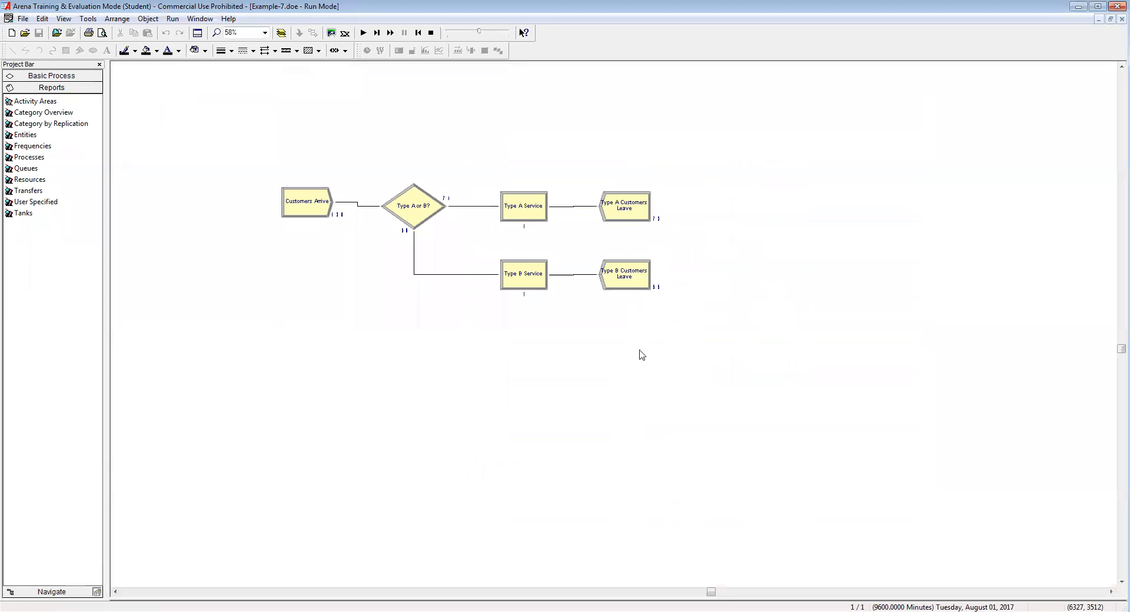
pyautogui.click(430, 33)
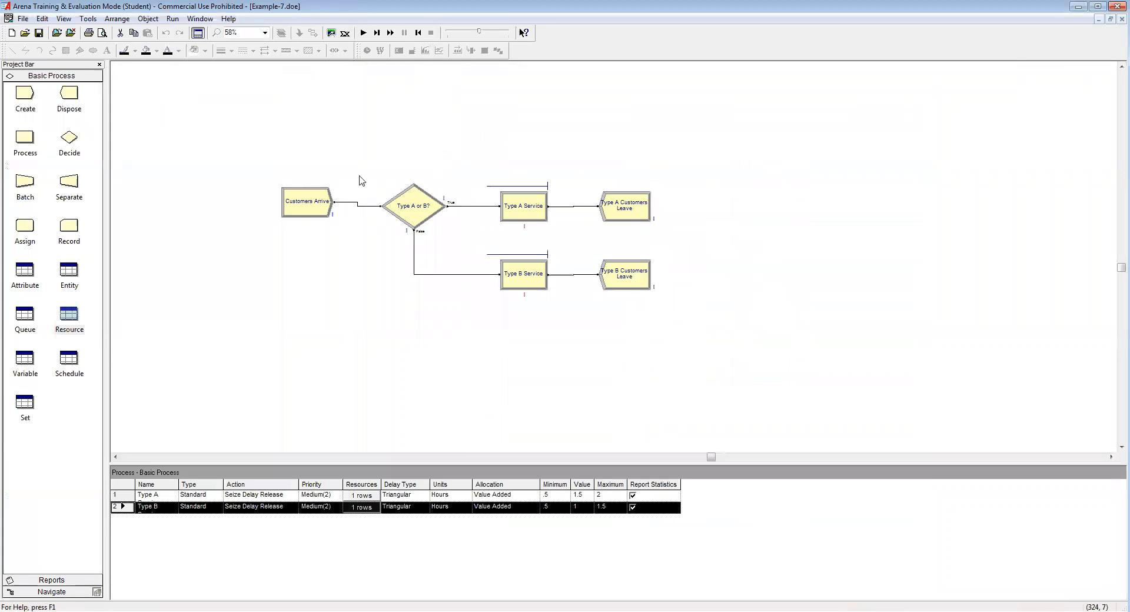
# Step: Close the Example-7 model and open Example-5.doe from the Arena Examples folder
pyautogui.click(1120, 18)
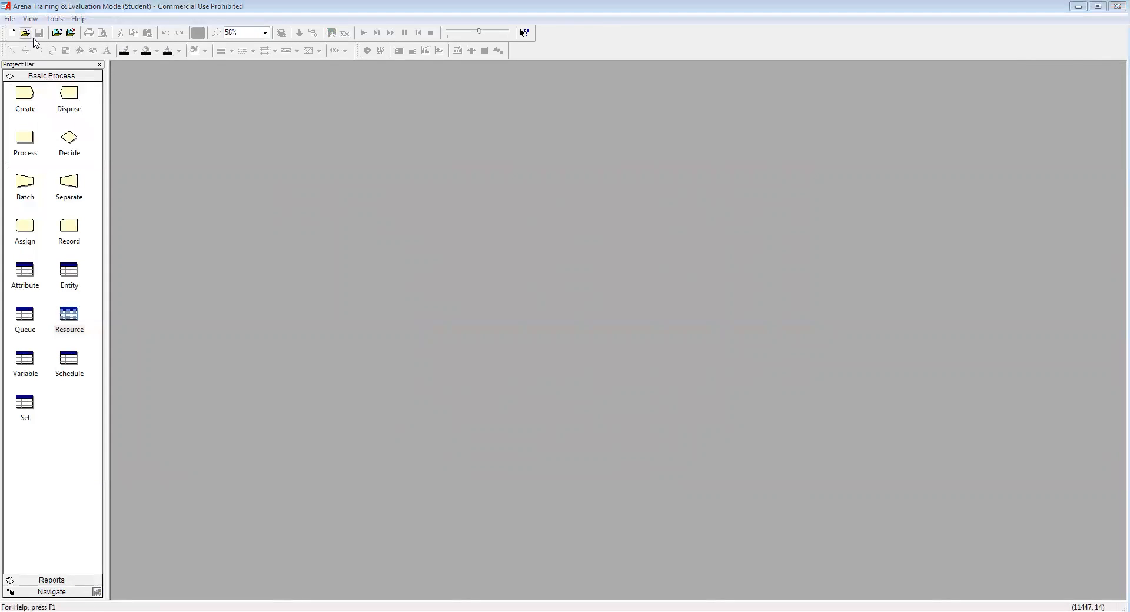
pyautogui.hotkey('ctrl', 'o')
pyautogui.click(514, 342)
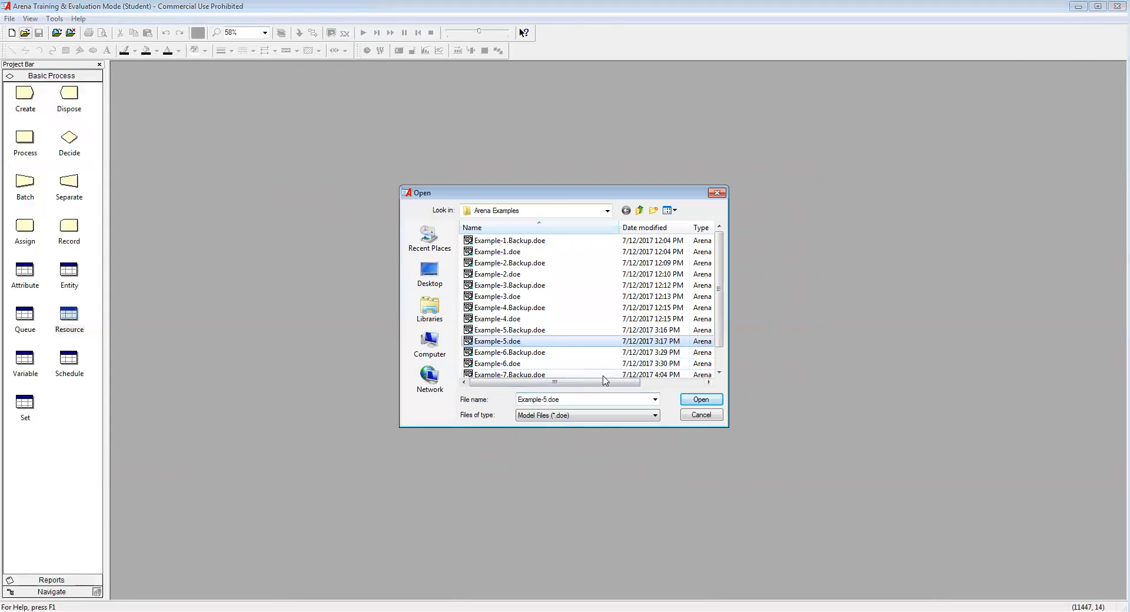
pyautogui.click(694, 400)
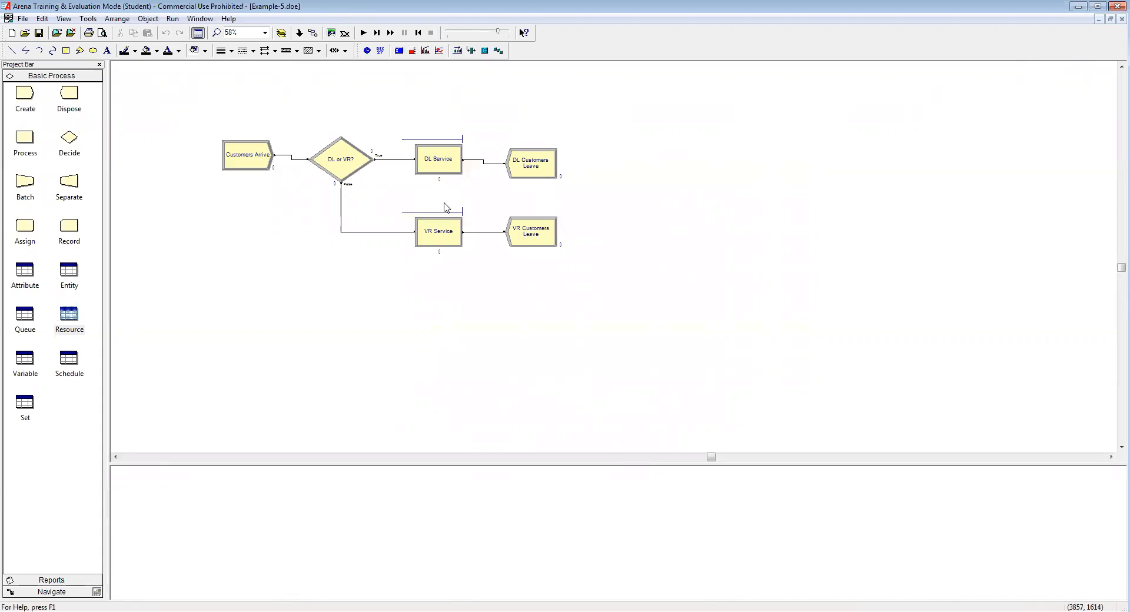
# Step: Save a copy of the model as Example-8.doe in the Arena Examples folder
pyautogui.click(24, 20)
pyautogui.click(45, 87)
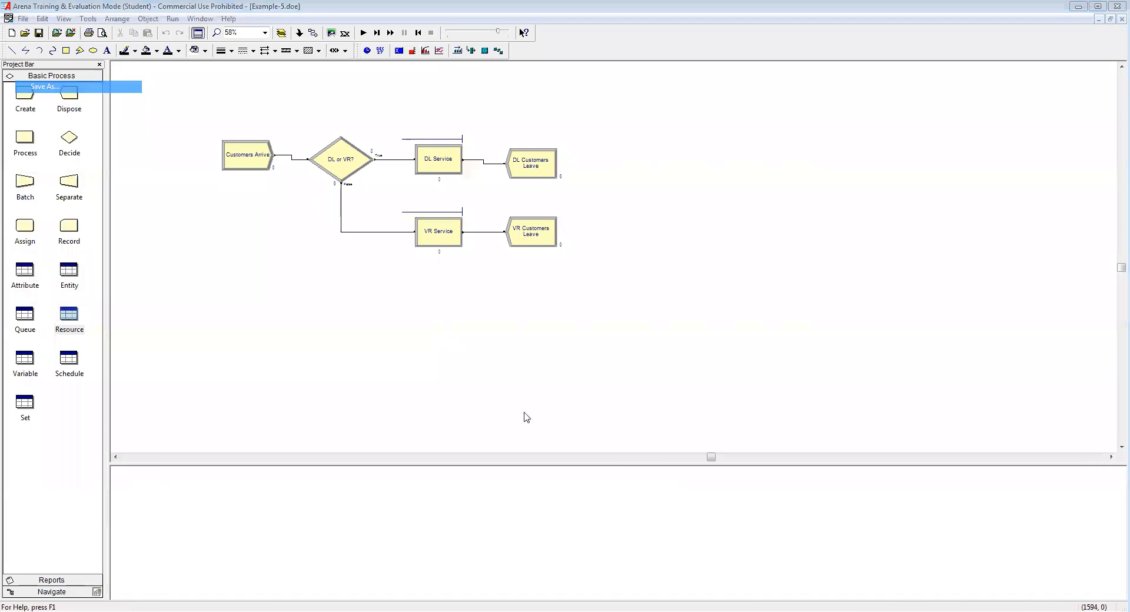
pyautogui.click(547, 402)
pyautogui.press('BackSpace')
pyautogui.write('8')
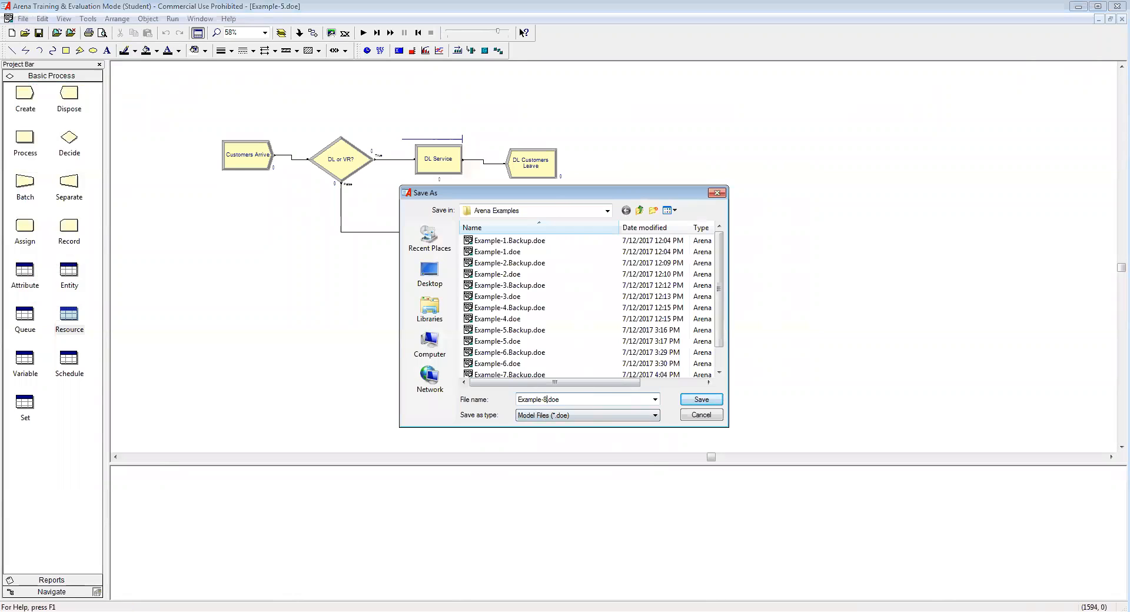
pyautogui.click(700, 401)
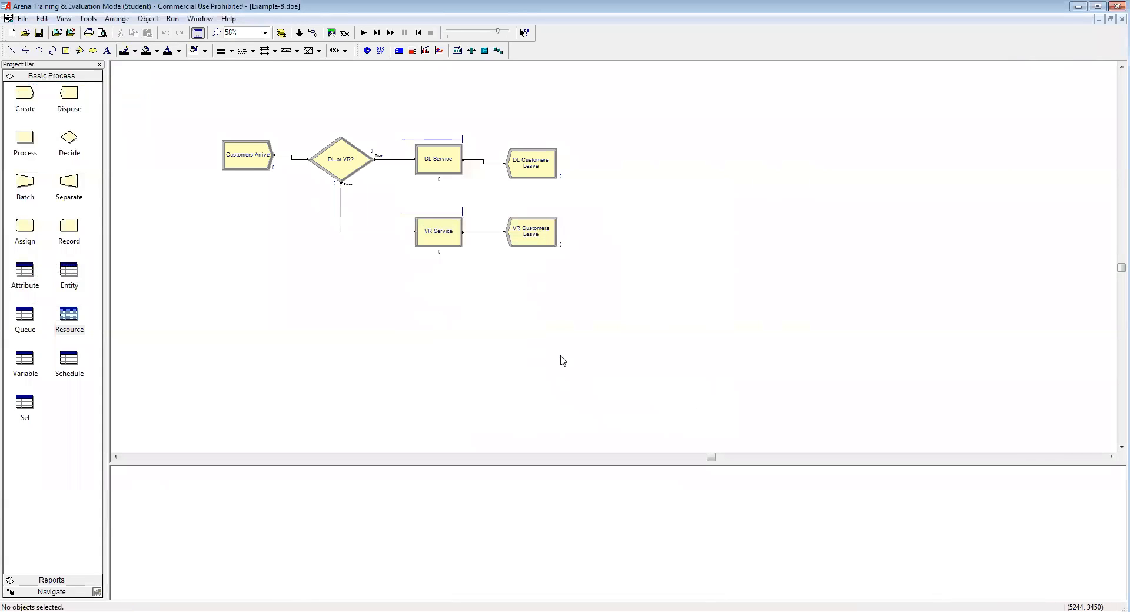
# Step: Start a new plot for the DL and VR service model and add a data series to it
pyautogui.click(1121, 447)
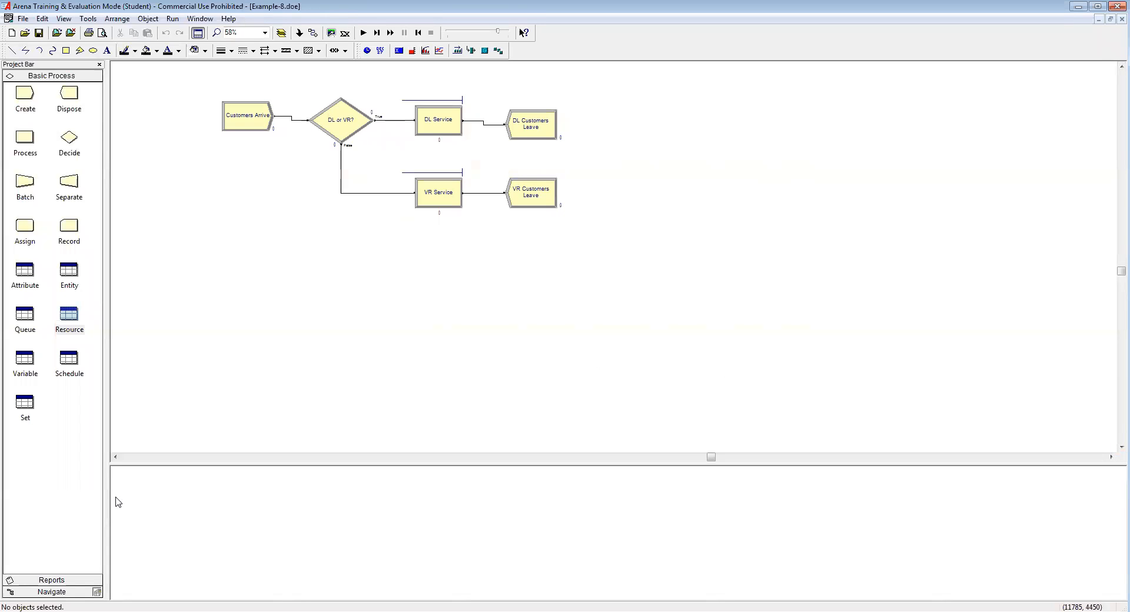
pyautogui.click(116, 457)
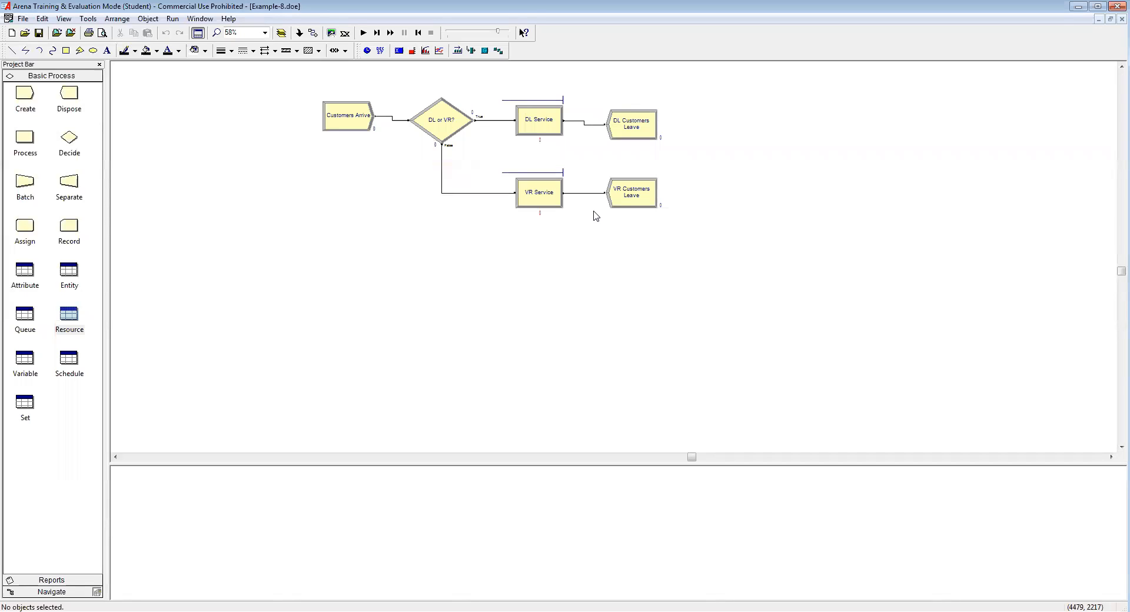
pyautogui.click(439, 52)
pyautogui.moveTo(622, 172); pyautogui.dragTo(655, 233)
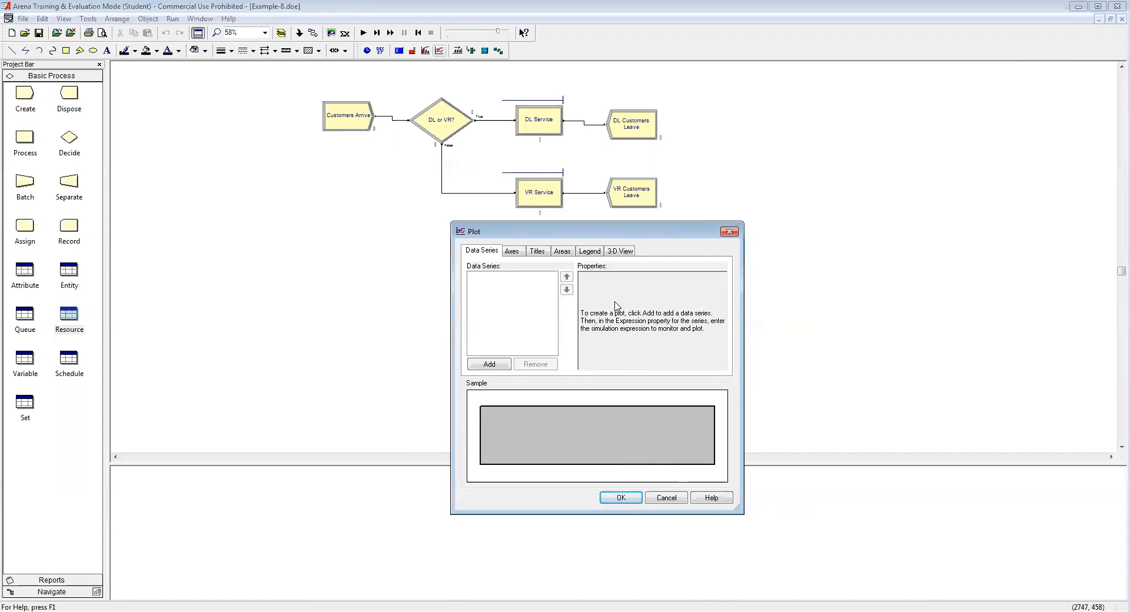
pyautogui.click(485, 363)
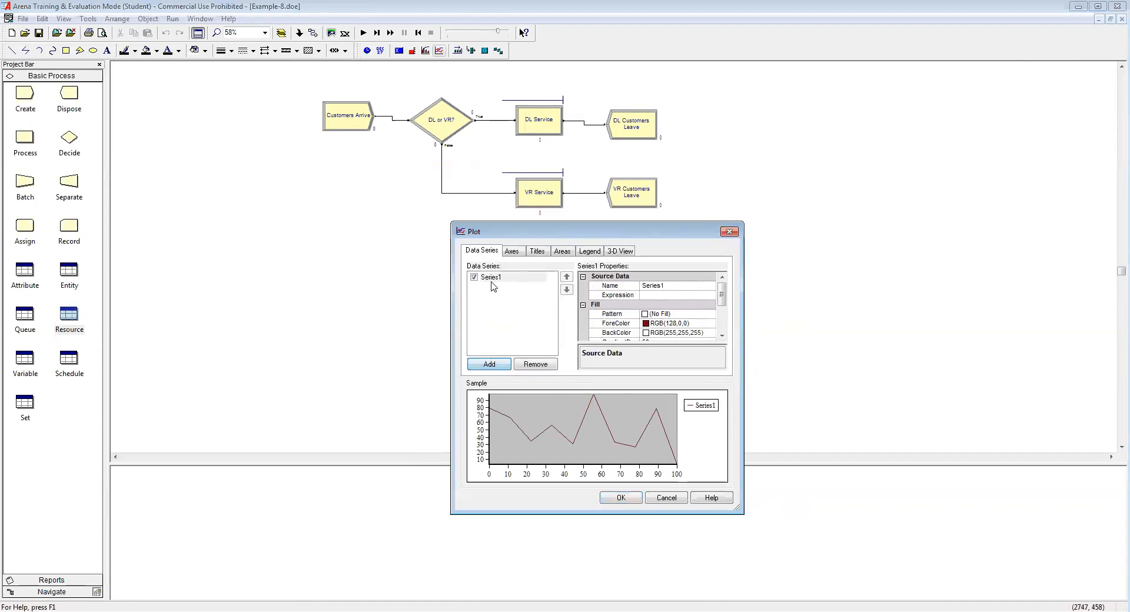
# Step: Name the plot's data series Number of Customers Waiting for DL Service
pyautogui.click(676, 285)
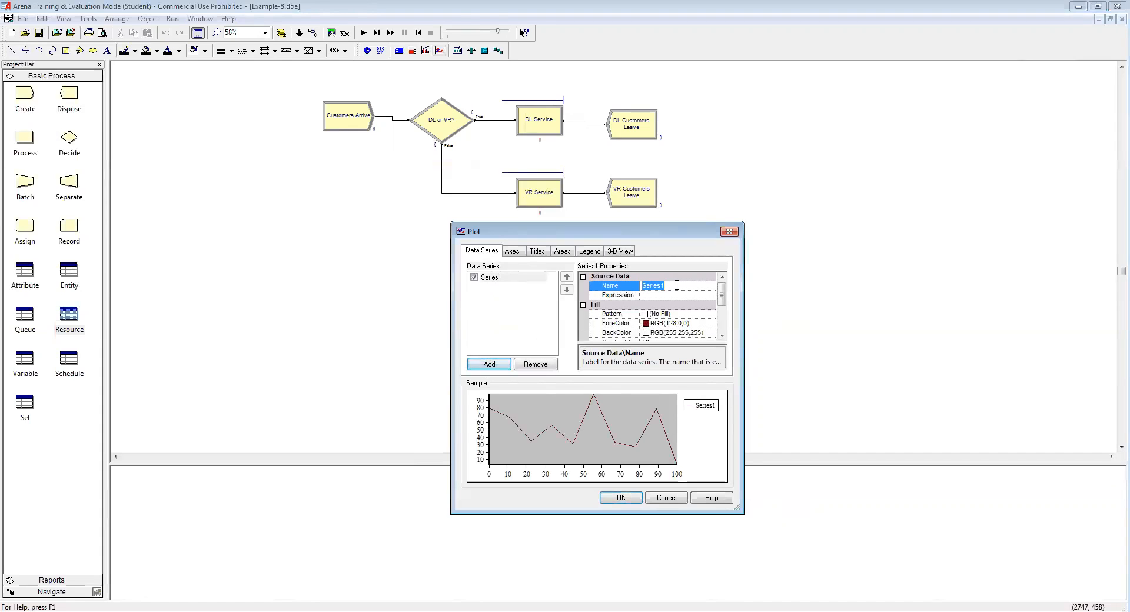
pyautogui.write('Number of')
pyautogui.write(' Customers')
pyautogui.write(' W')
pyautogui.write('aiting for DL')
pyautogui.write(' Service')
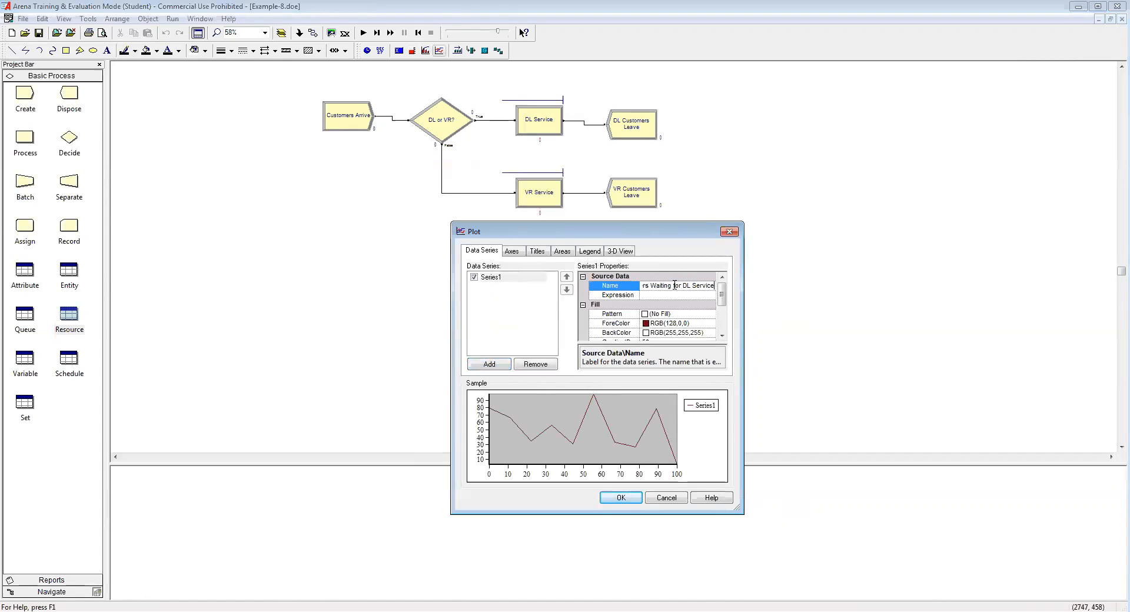
# Step: Build the data series expression NQ(DL Service.Queue) from the queue's Current Number In Queue variable
pyautogui.click(647, 297)
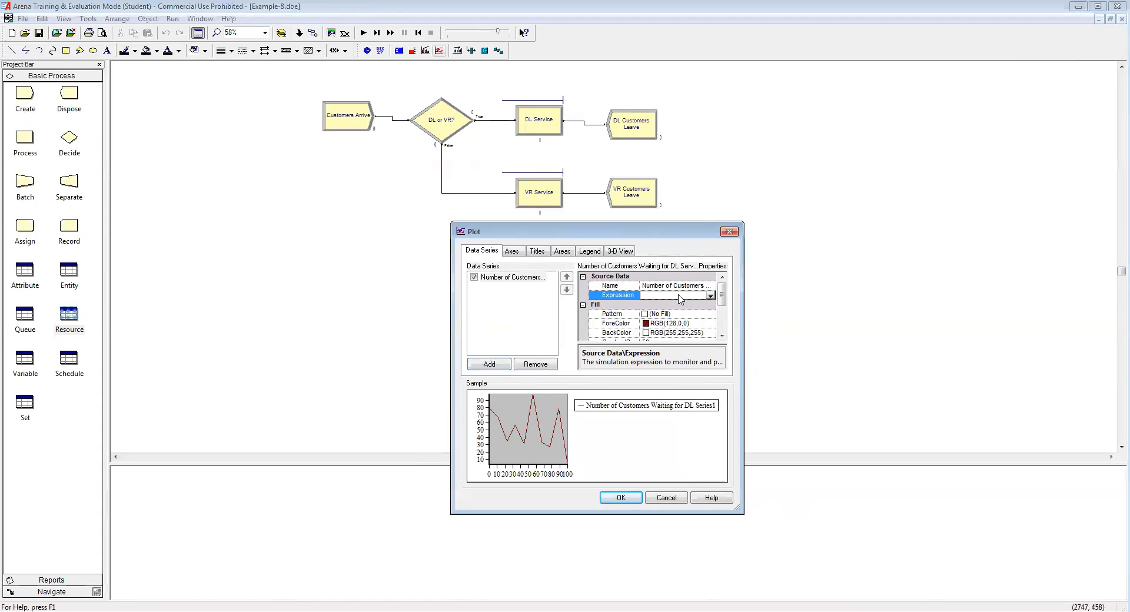
pyautogui.click(710, 294)
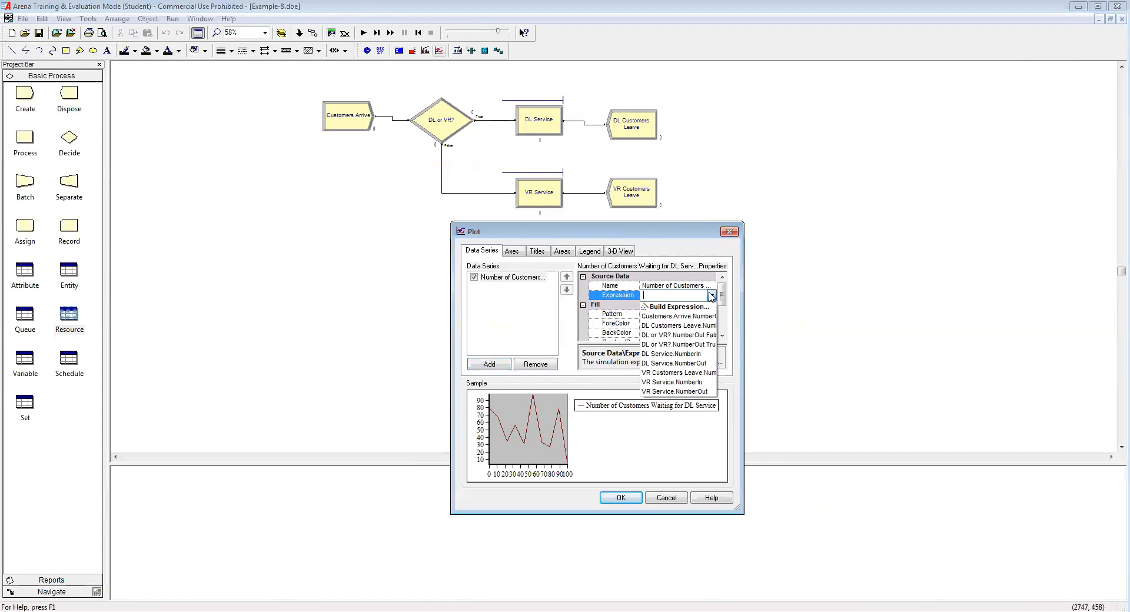
pyautogui.click(680, 306)
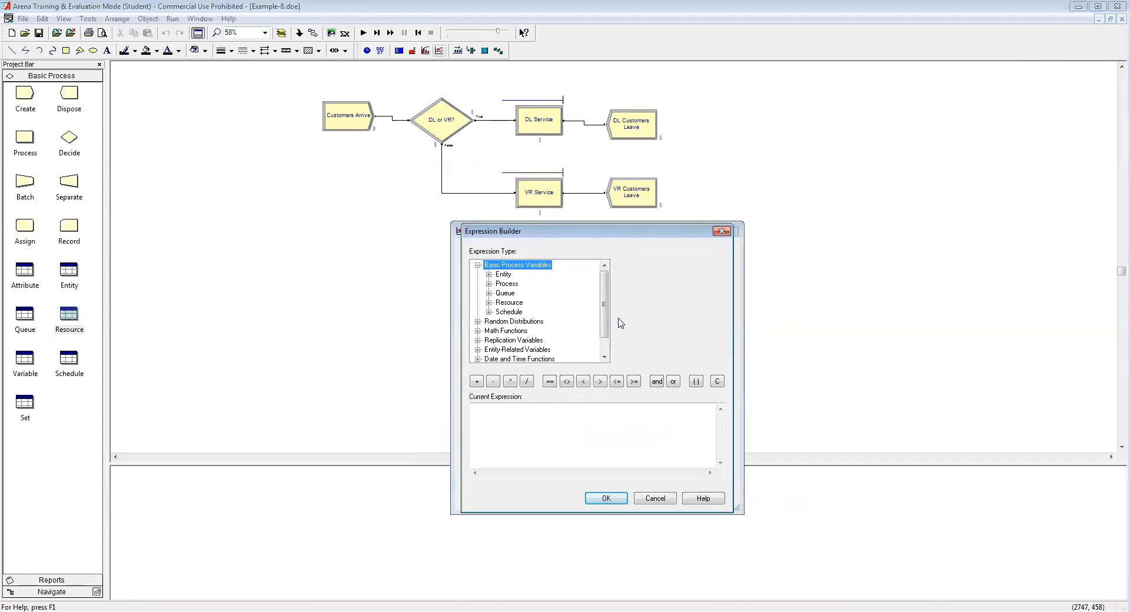
pyautogui.doubleClick(505, 293)
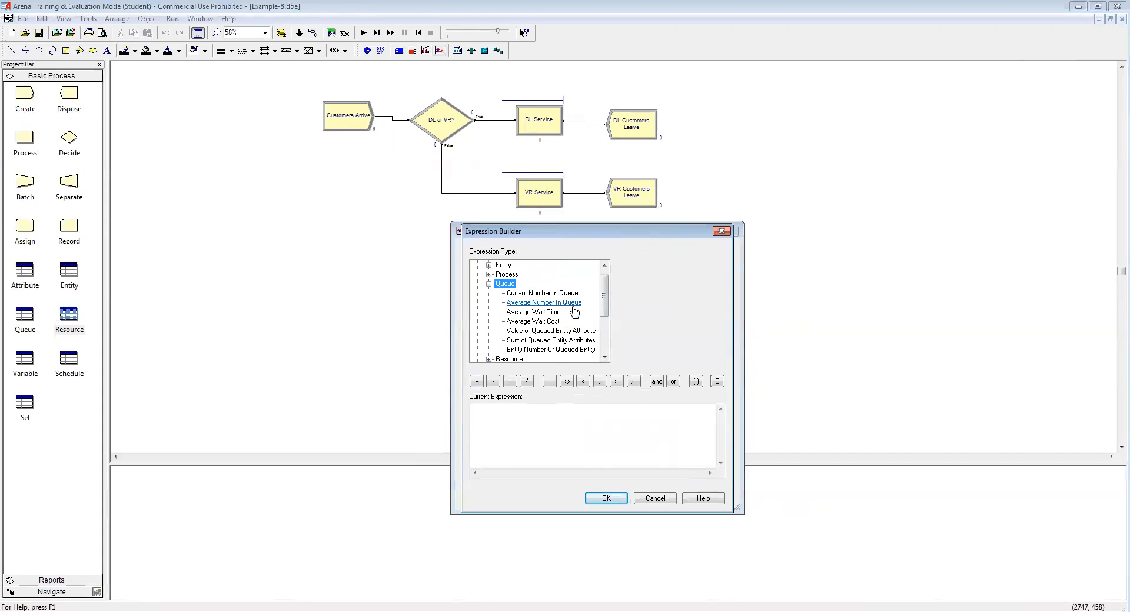
pyautogui.click(541, 294)
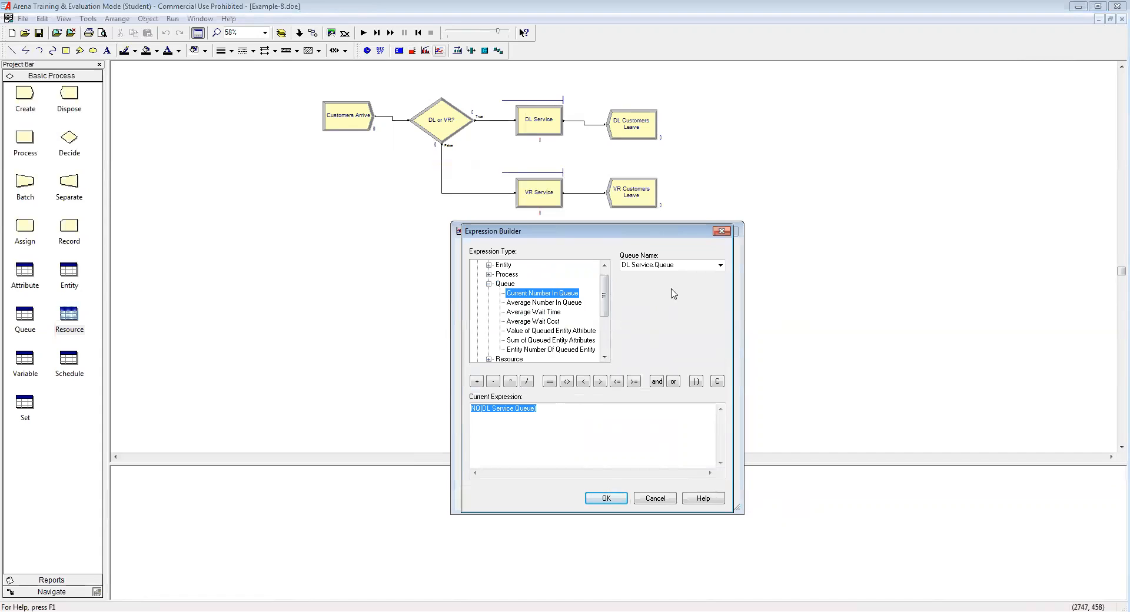
pyautogui.click(719, 265)
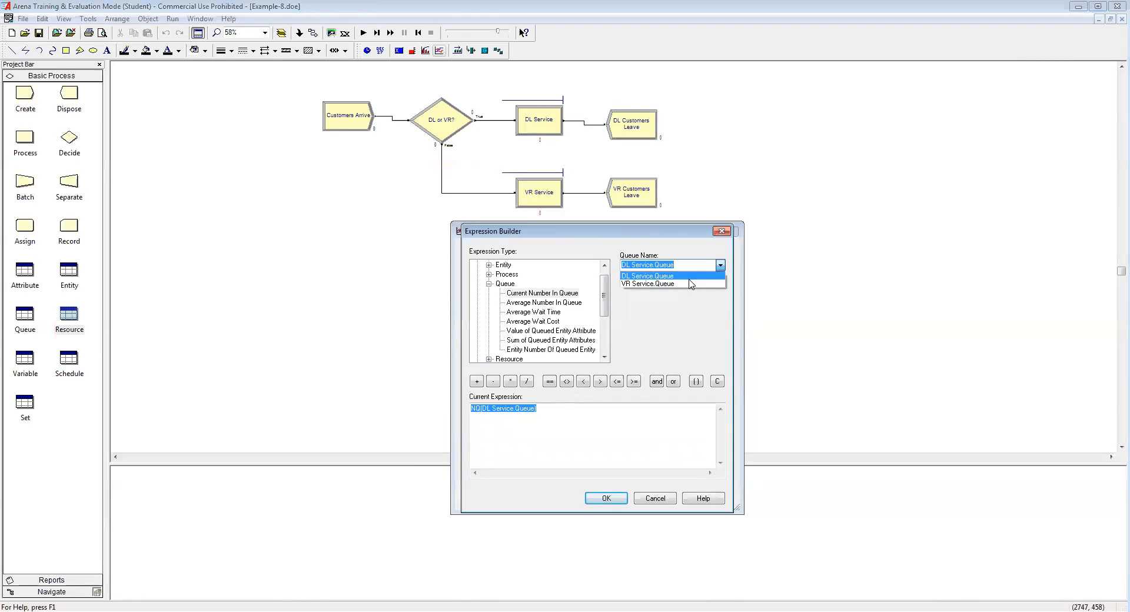
pyautogui.click(659, 275)
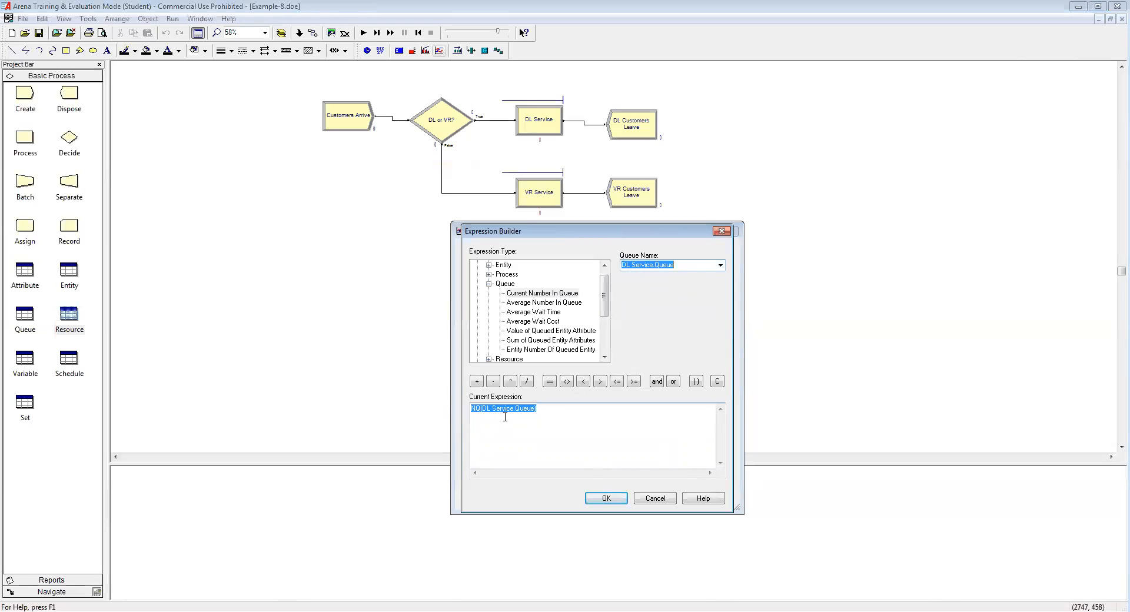
pyautogui.click(598, 500)
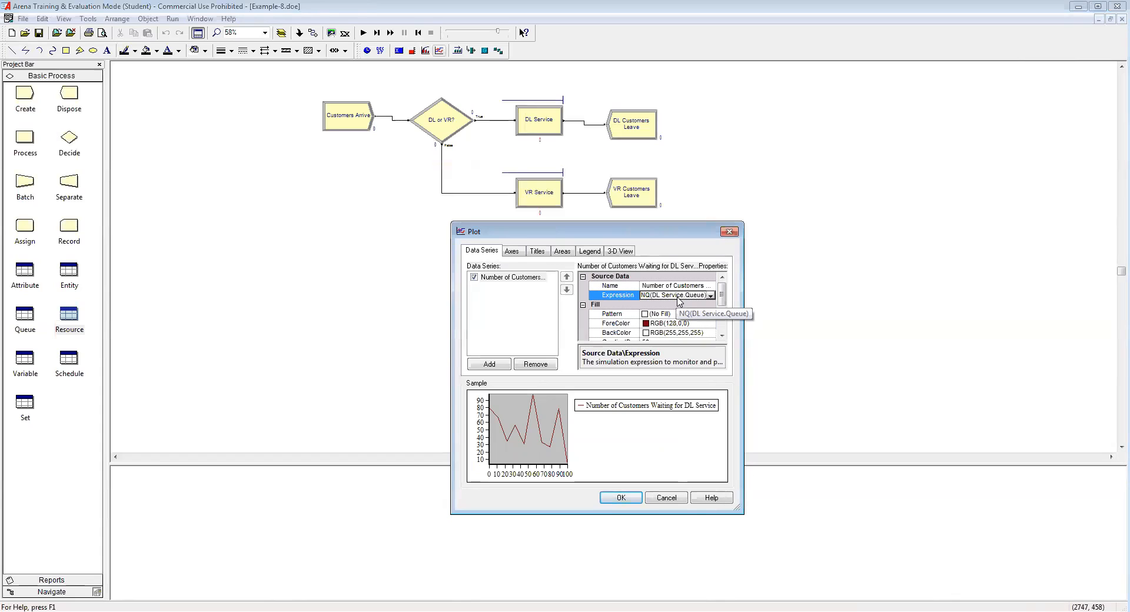
# Step: Set the line DrawMode of the DL Service data series to Stairs
pyautogui.click(722, 336)
pyautogui.click(721, 335)
pyautogui.click(722, 335)
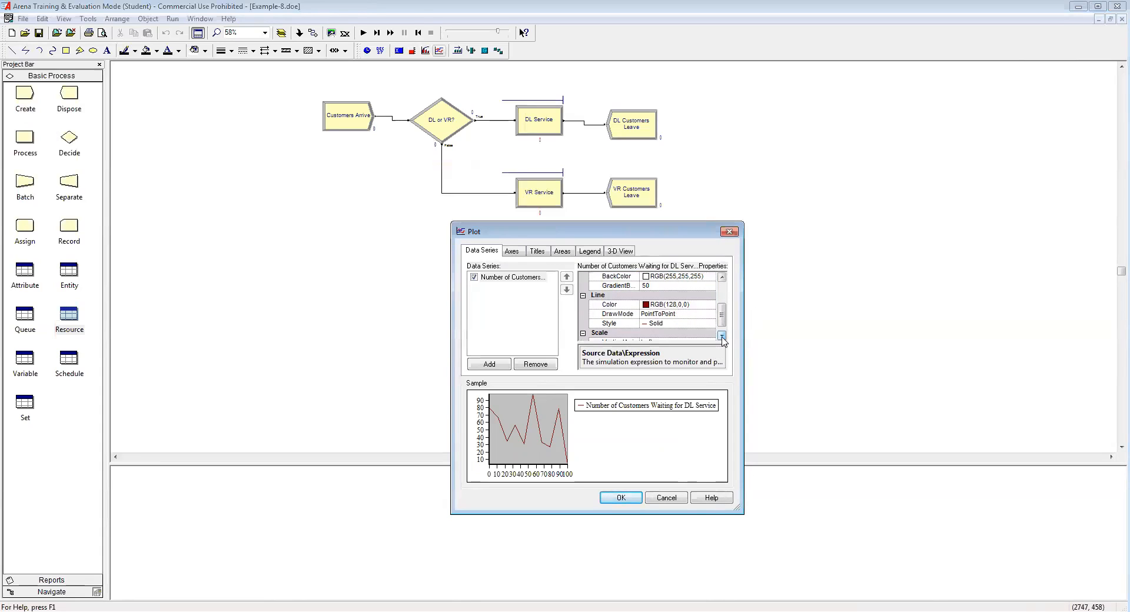
pyautogui.click(670, 317)
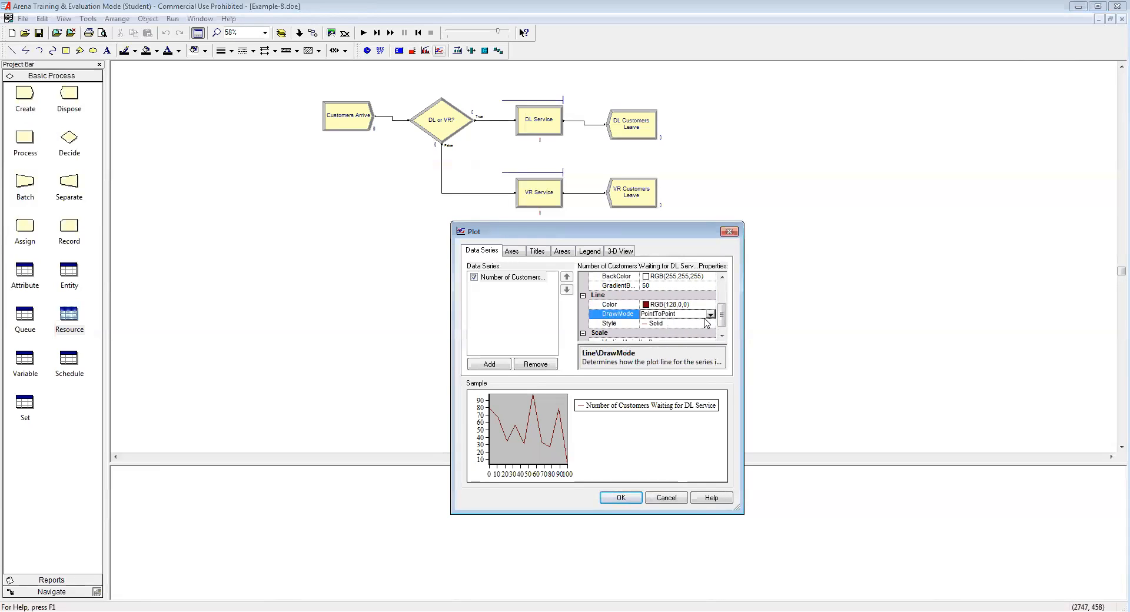
pyautogui.click(711, 316)
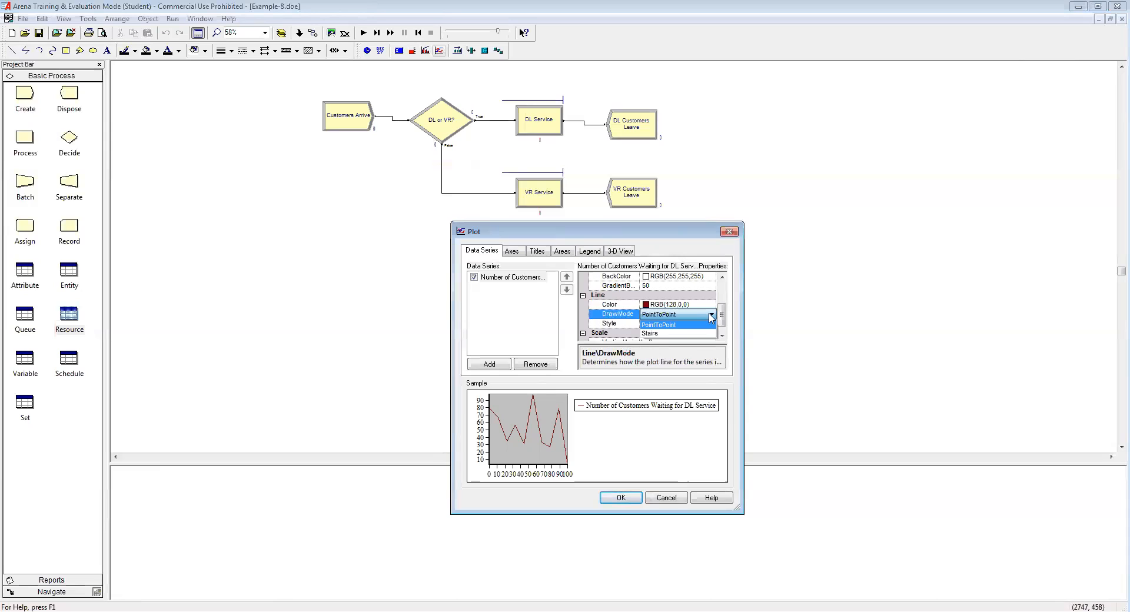
pyautogui.click(671, 334)
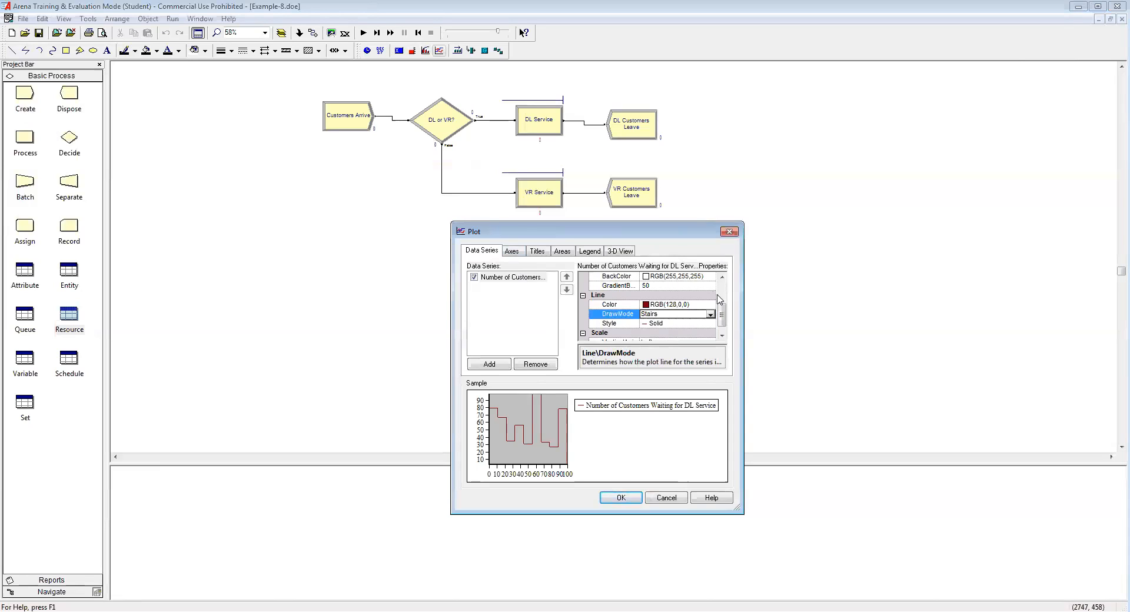
pyautogui.scroll(2, 722, 314)
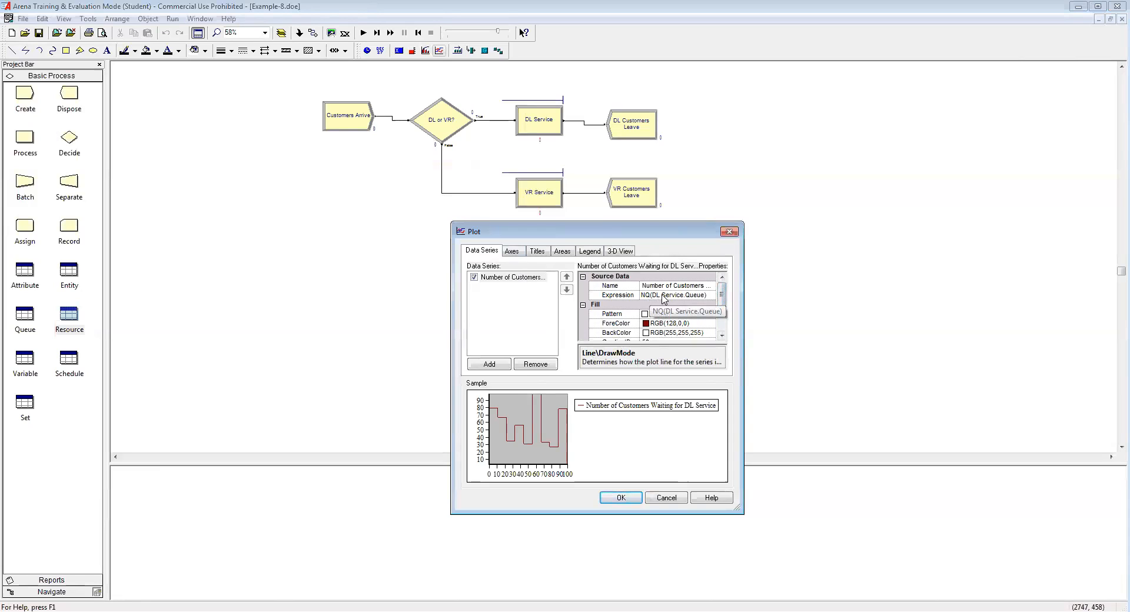
# Step: Set the plot's Time (X) axis scale to a maximum of 540 with a major increment of 60
pyautogui.click(512, 252)
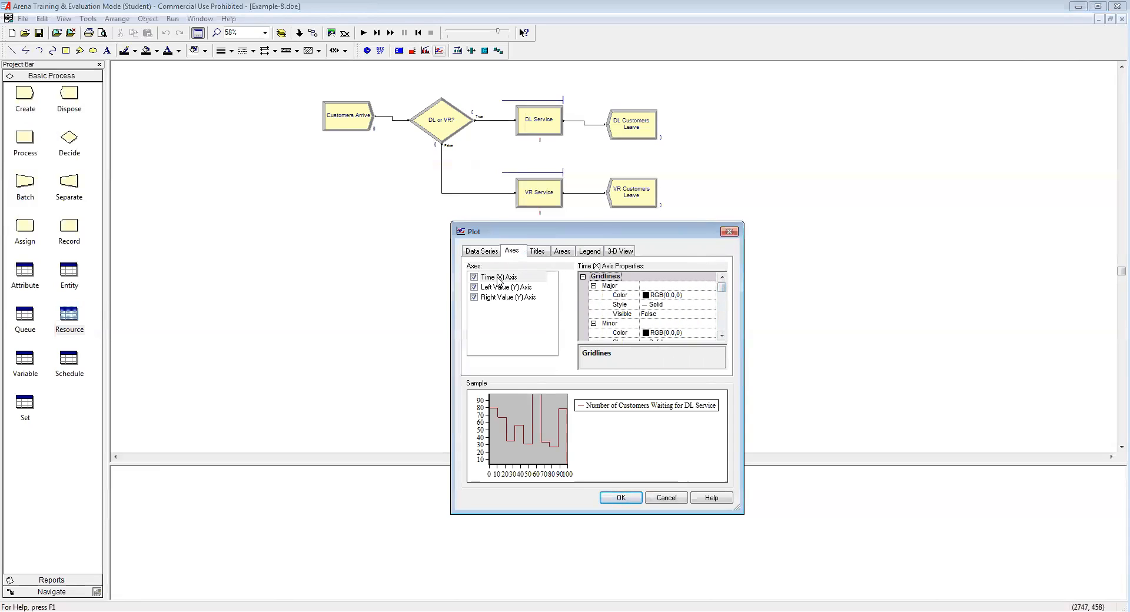
pyautogui.click(499, 277)
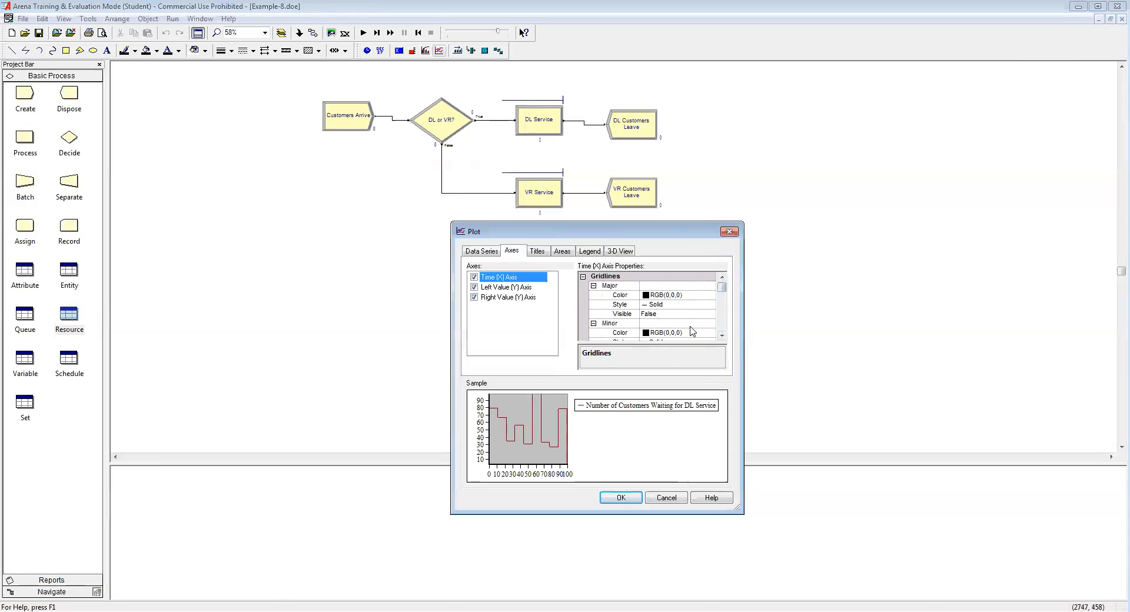
pyautogui.click(721, 335)
pyautogui.click(721, 336)
pyautogui.click(722, 335)
pyautogui.click(721, 336)
pyautogui.click(721, 335)
pyautogui.click(721, 336)
pyautogui.click(721, 335)
pyautogui.click(722, 336)
pyautogui.click(722, 335)
pyautogui.click(722, 335)
pyautogui.click(721, 335)
pyautogui.click(722, 336)
pyautogui.click(722, 336)
pyautogui.click(722, 336)
pyautogui.click(721, 335)
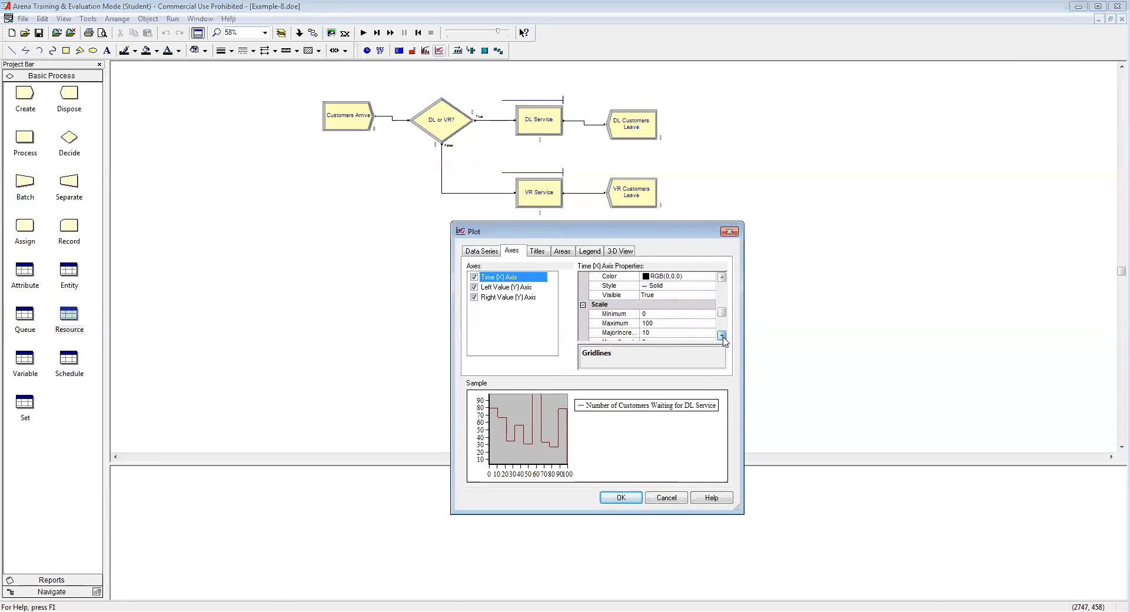
pyautogui.click(721, 336)
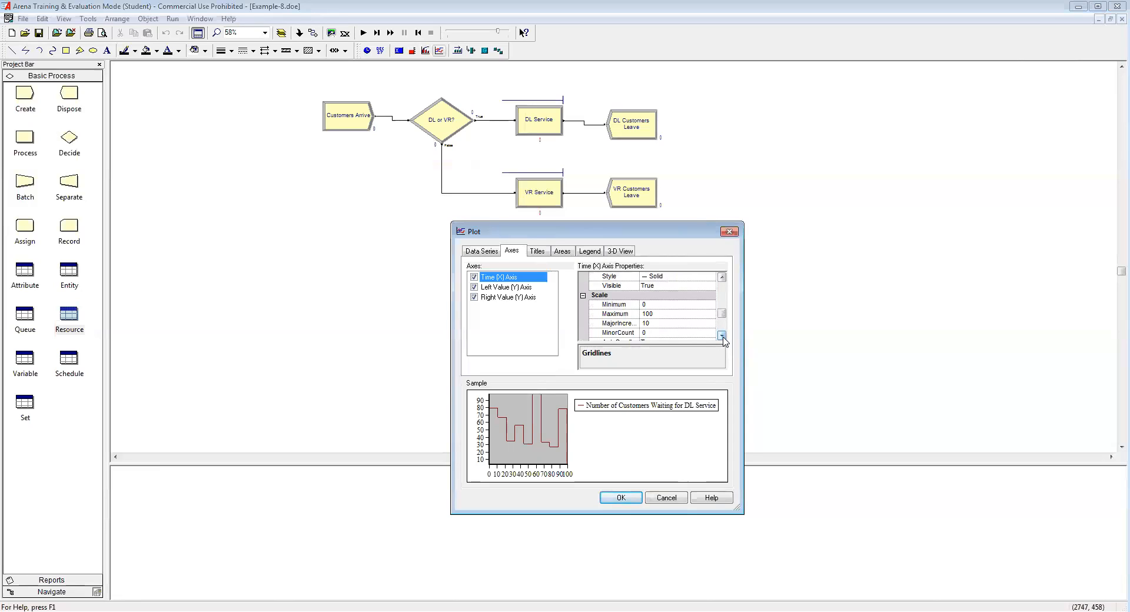
pyautogui.click(660, 315)
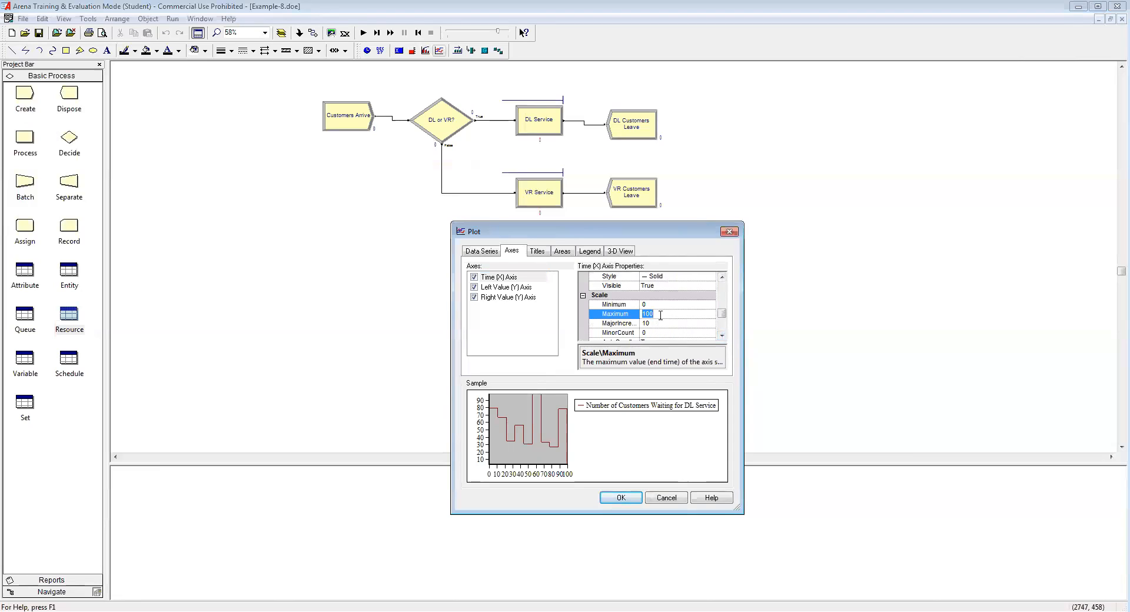
pyautogui.write('540')
pyautogui.click(654, 323)
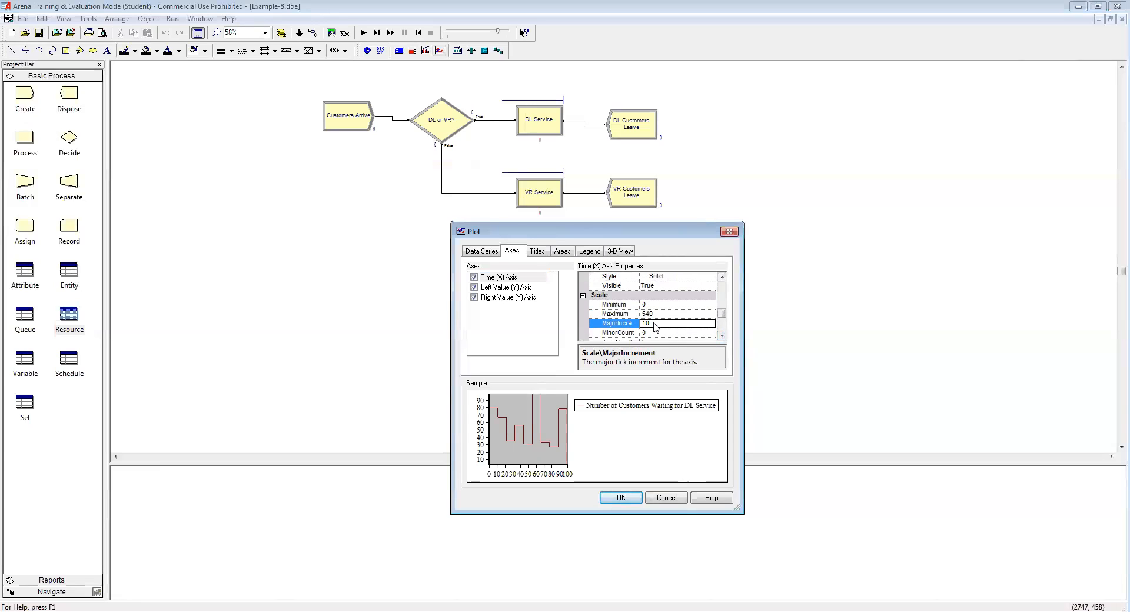
pyautogui.doubleClick(654, 323)
pyautogui.write('60')
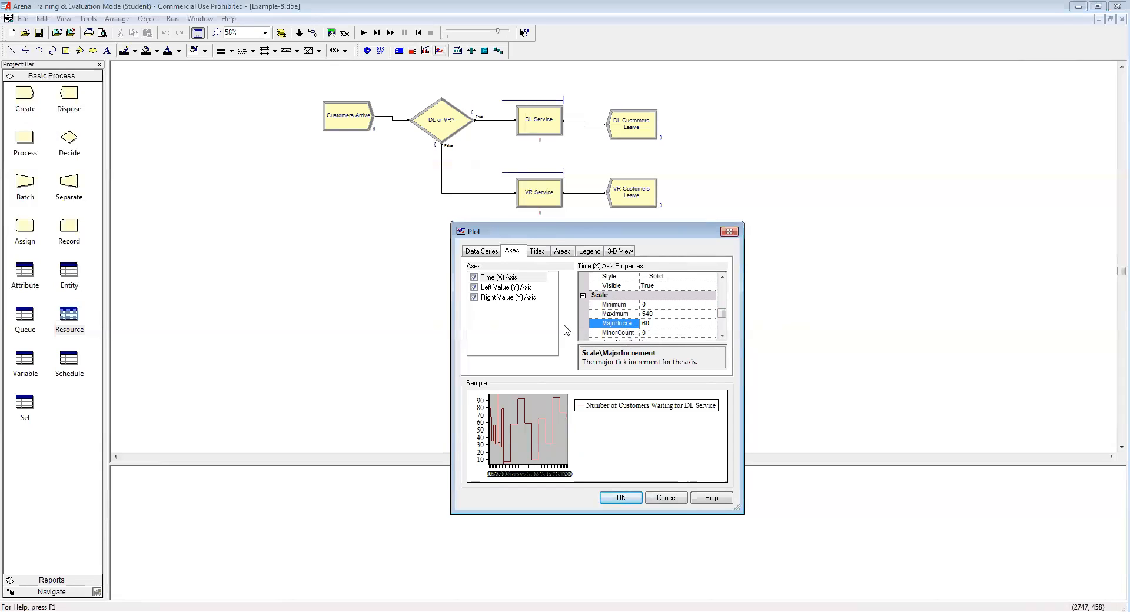
# Step: Set the plot's Left Value (Y) axis scale to a maximum of 30 with a major increment of 5
pyautogui.click(508, 288)
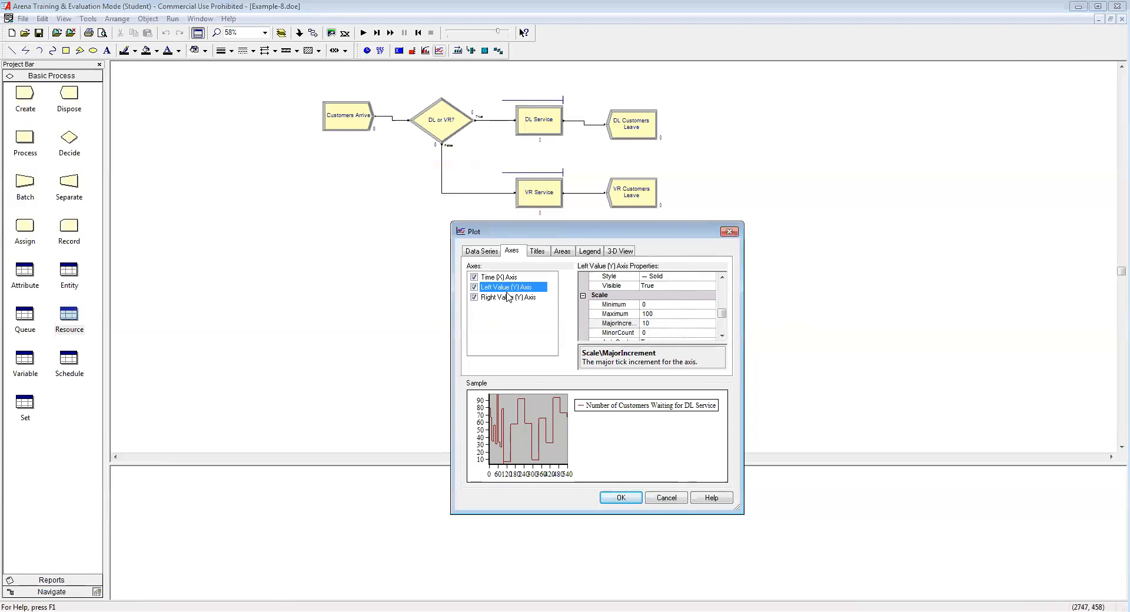
pyautogui.click(661, 315)
pyautogui.write('30')
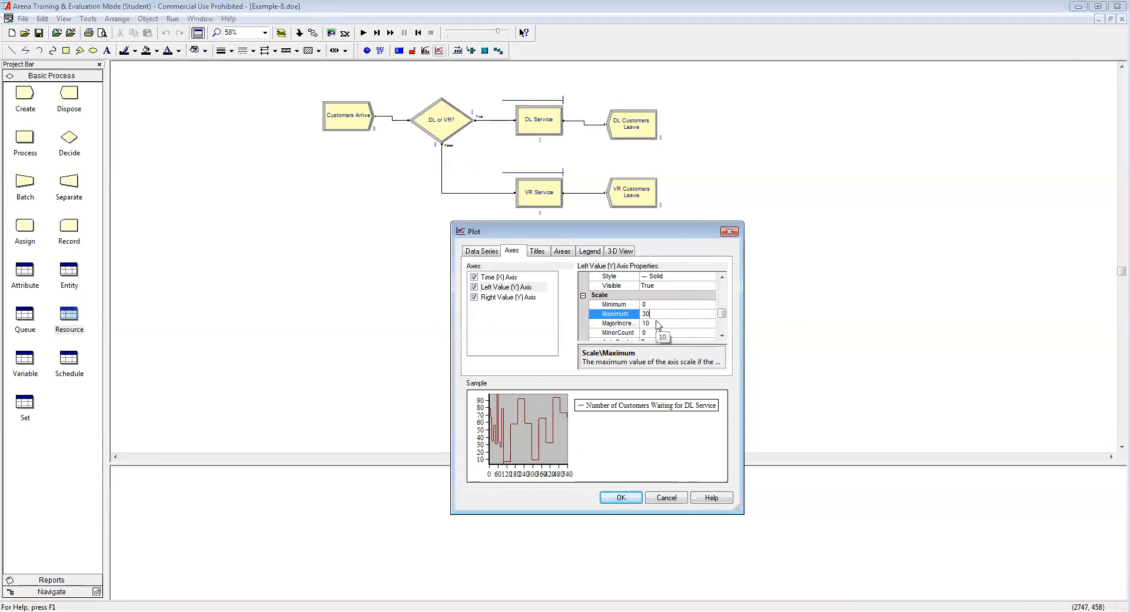
pyautogui.click(654, 323)
pyautogui.write('1')
pyautogui.write('5')
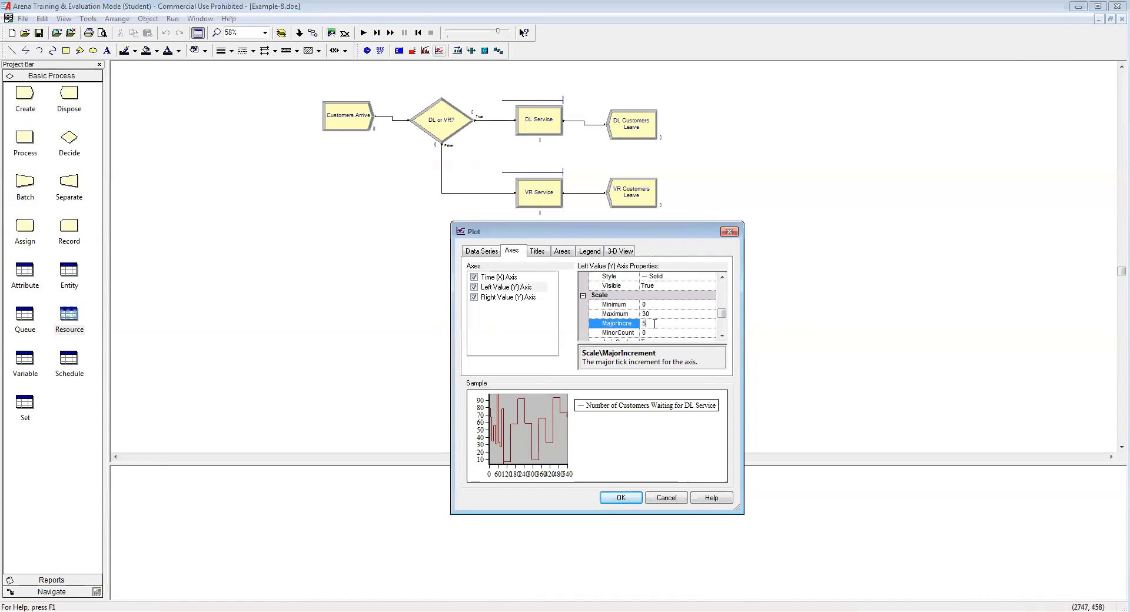
# Step: Set both AutoScaleMinimum and AutoScaleMaximum to False for the Left Value (Y) axis
pyautogui.click(722, 336)
pyautogui.click(722, 335)
pyautogui.click(722, 335)
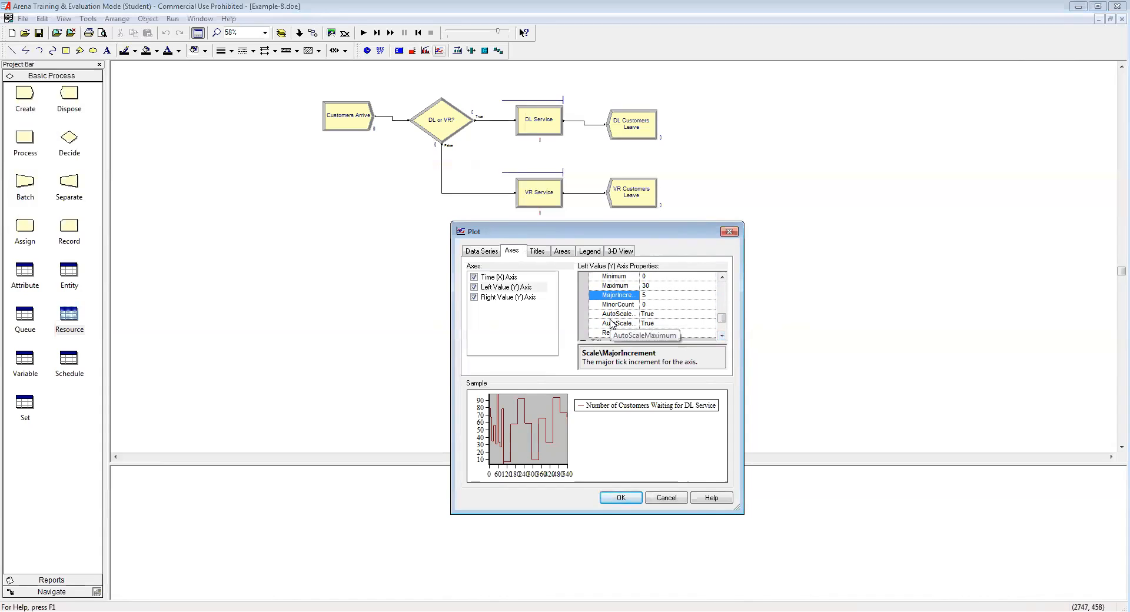
pyautogui.click(675, 317)
pyautogui.click(675, 316)
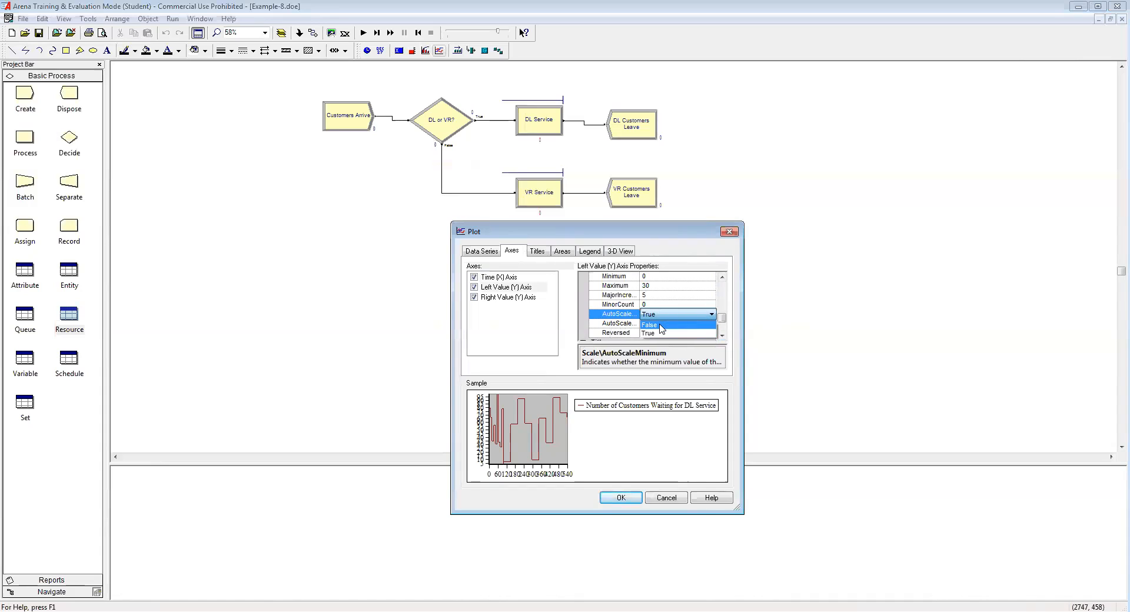
pyautogui.click(668, 324)
pyautogui.click(668, 324)
pyautogui.click(710, 325)
pyautogui.click(708, 342)
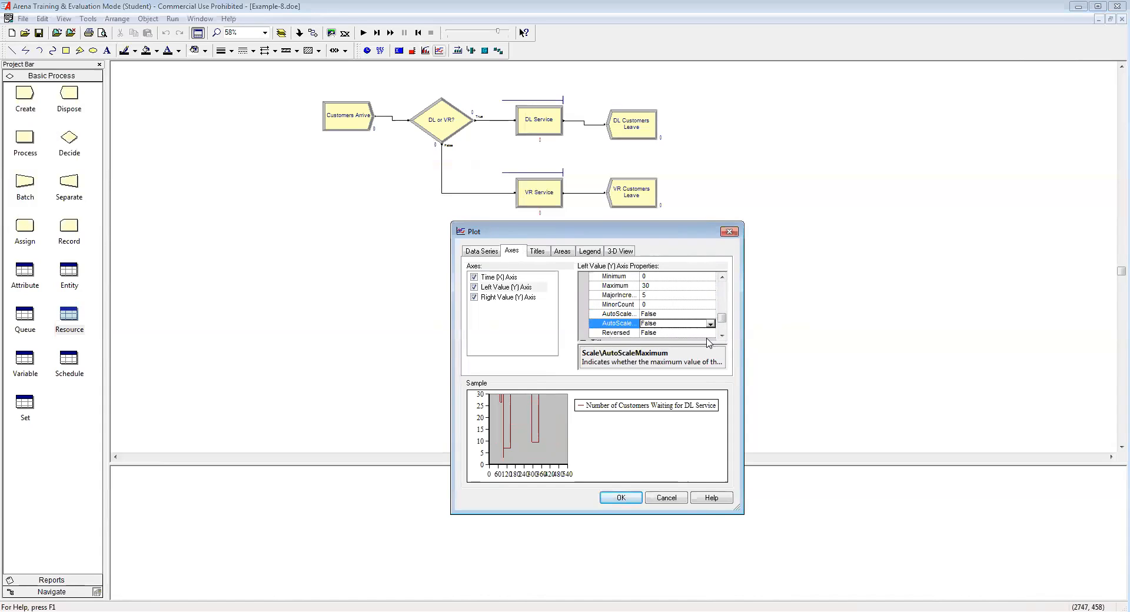
# Step: Accept the plot settings and place the plot beneath the flowchart as a wide rectangle of about 7300 by 2250 units
pyautogui.click(625, 500)
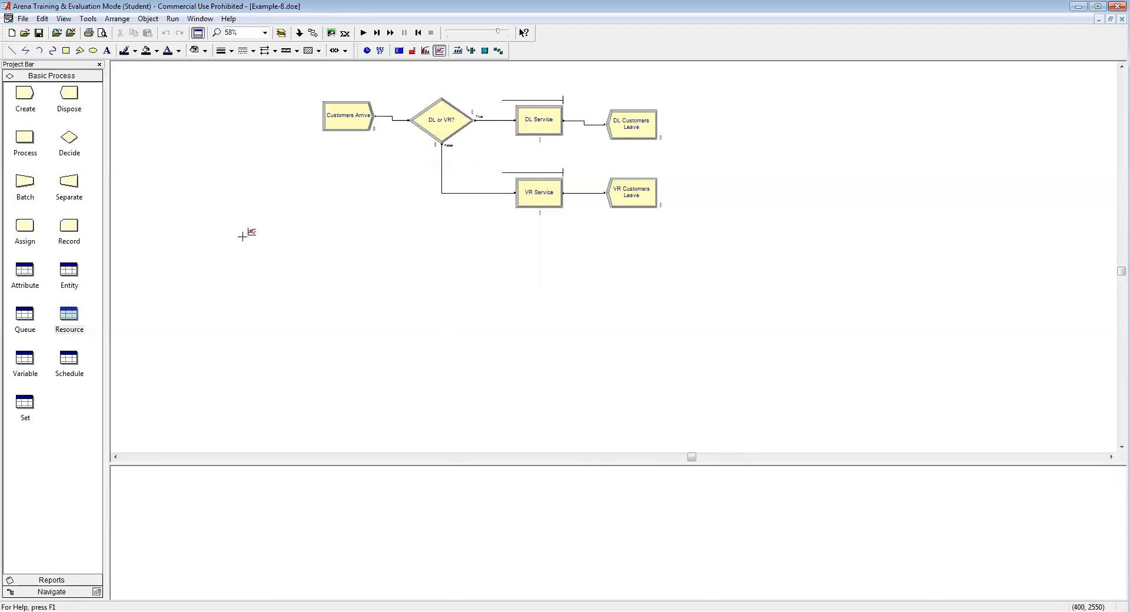
pyautogui.moveTo(241, 235); pyautogui.dragTo(261, 248)
pyautogui.moveTo(261, 247); pyautogui.dragTo(867, 432)
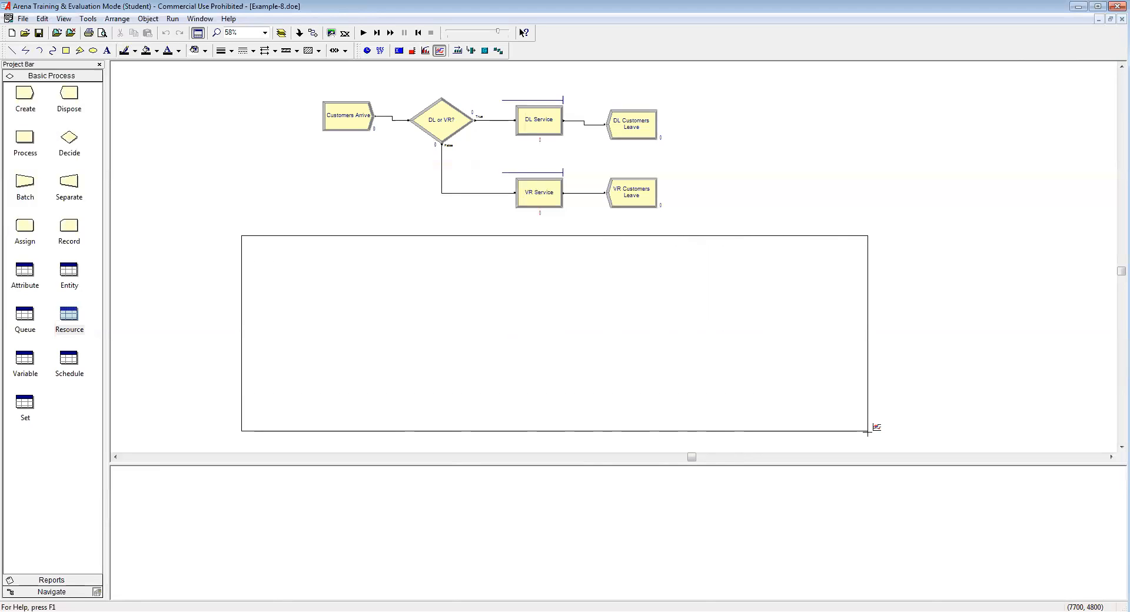
pyautogui.moveTo(867, 432); pyautogui.dragTo(868, 432)
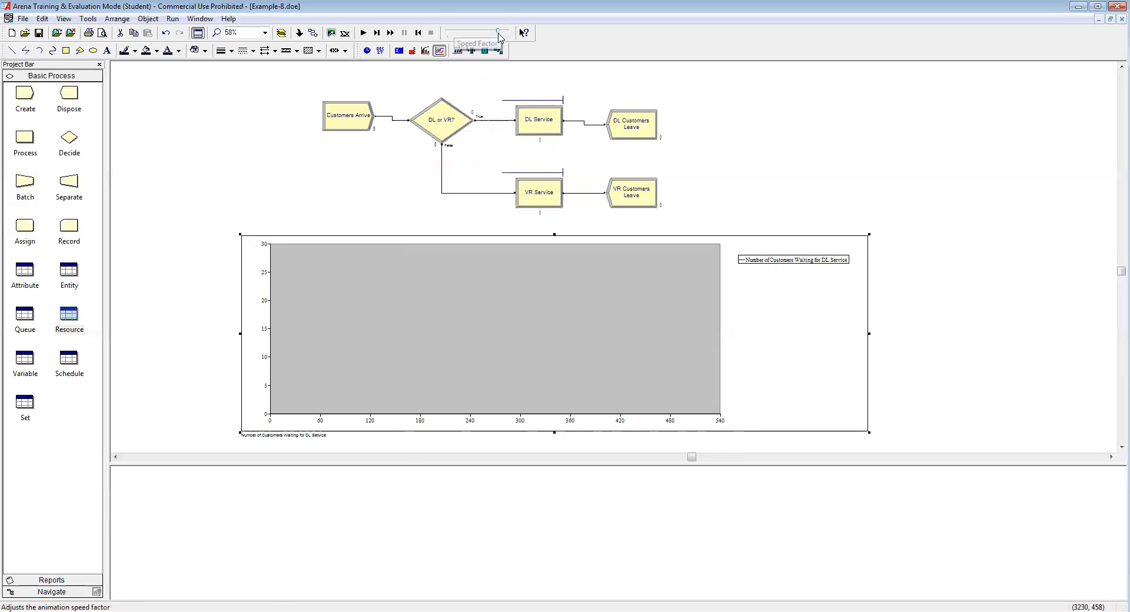
# Step: Run the simulation to completion with the animation speed factor reduced to about 0.0126, and move the completion message clear of the plot
pyautogui.moveTo(499, 35); pyautogui.dragTo(461, 36)
pyautogui.click(364, 34)
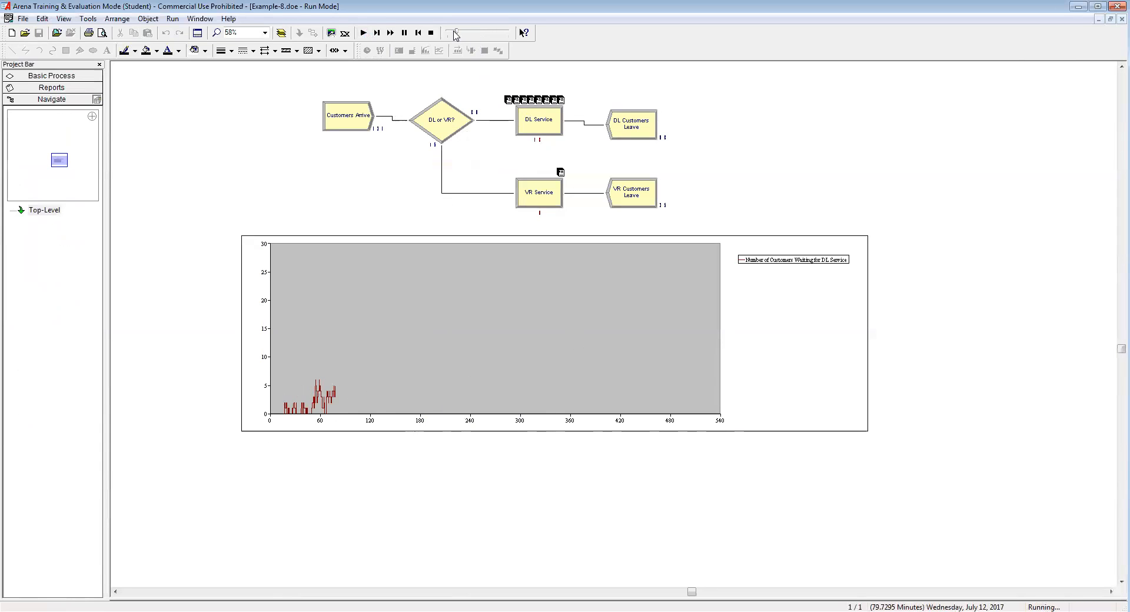
pyautogui.moveTo(456, 34); pyautogui.dragTo(449, 33)
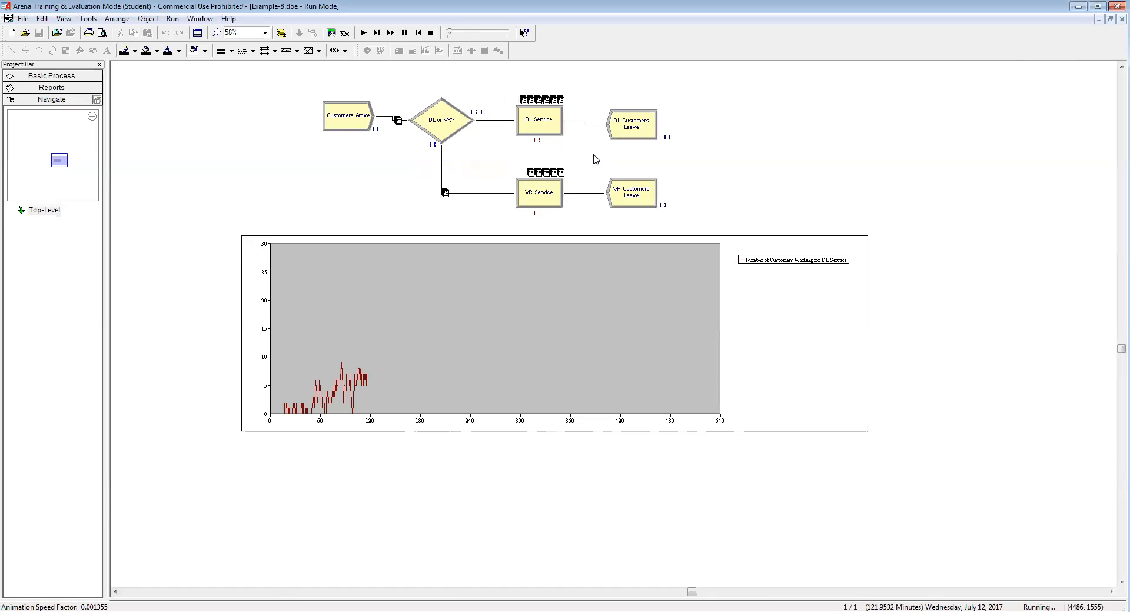
pyautogui.moveTo(458, 36); pyautogui.dragTo(472, 38)
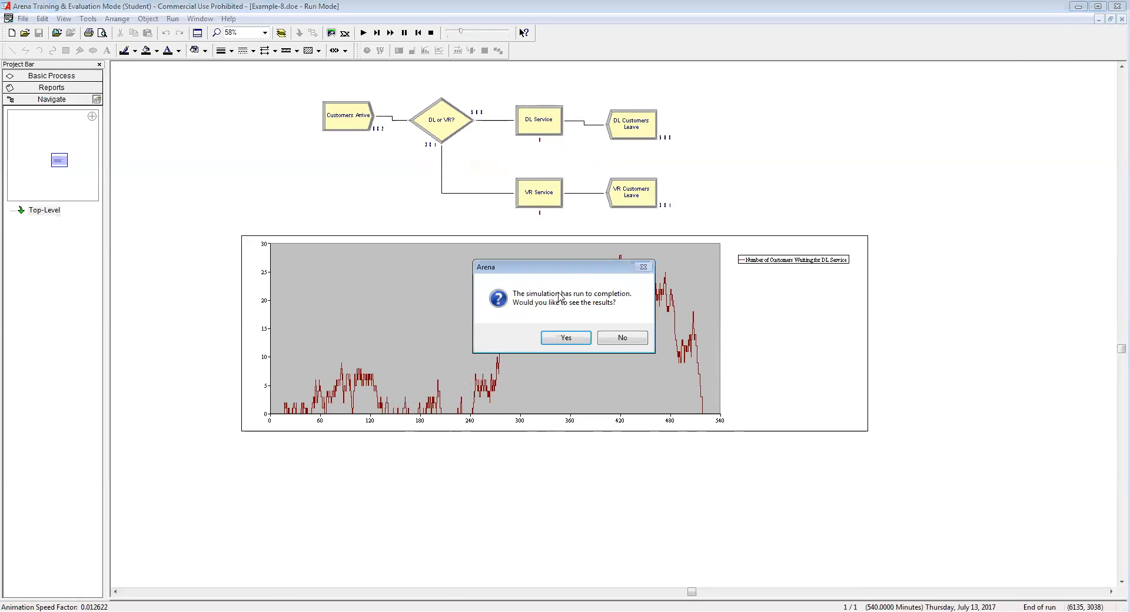
pyautogui.moveTo(577, 271); pyautogui.dragTo(606, 450)
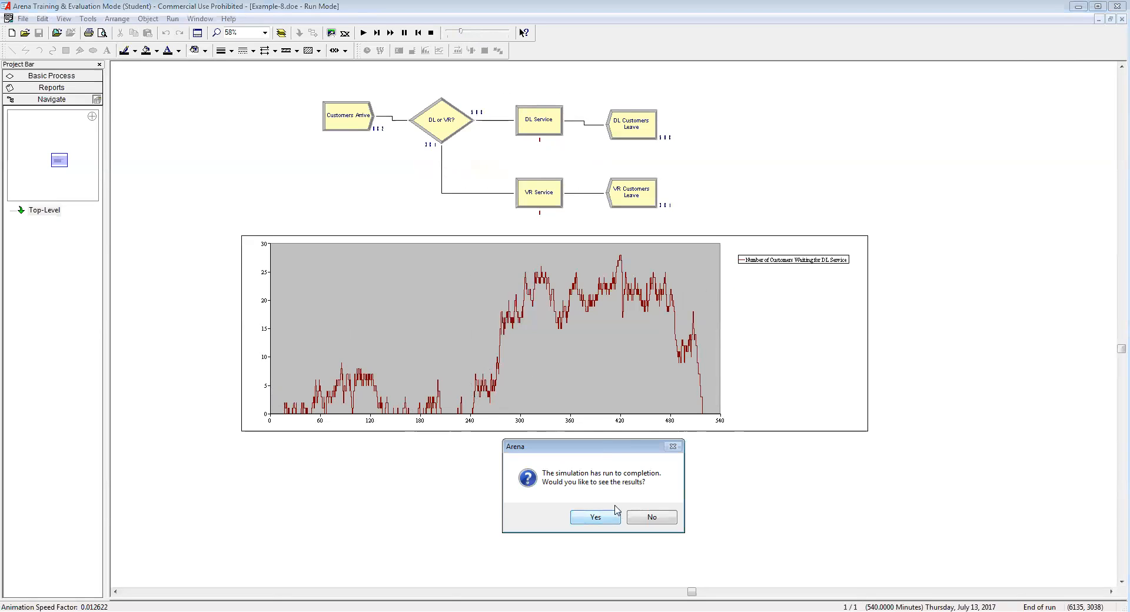